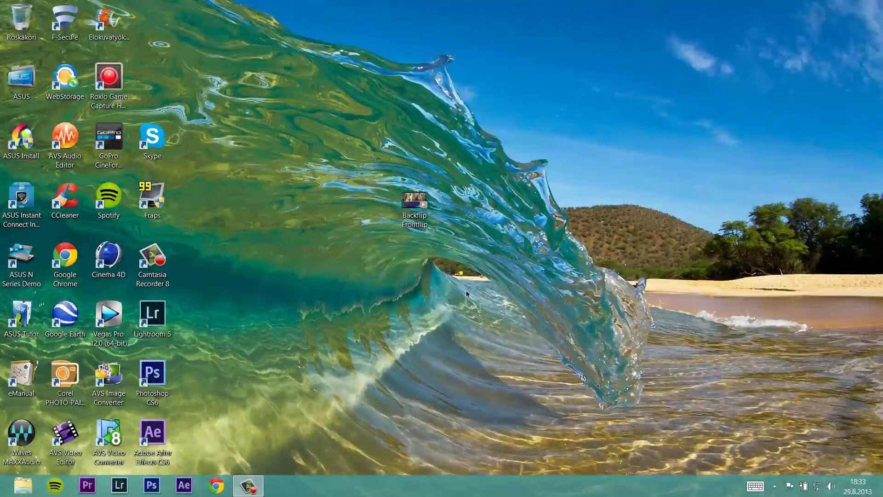
Watch the Backflip Frontflip clip full screen, then launch After Effects CS6 from the taskbar
{"action": "left_click", "coordinate": [414, 207]}
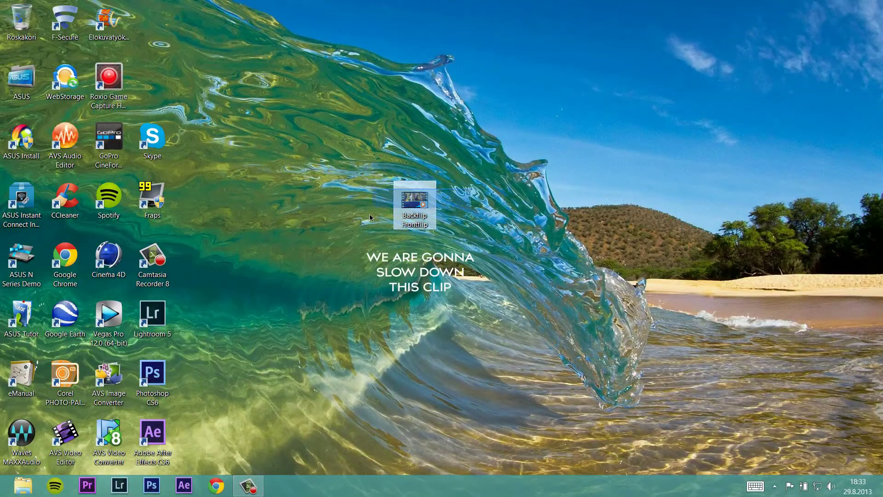
{"action": "double_click", "coordinate": [415, 205]}
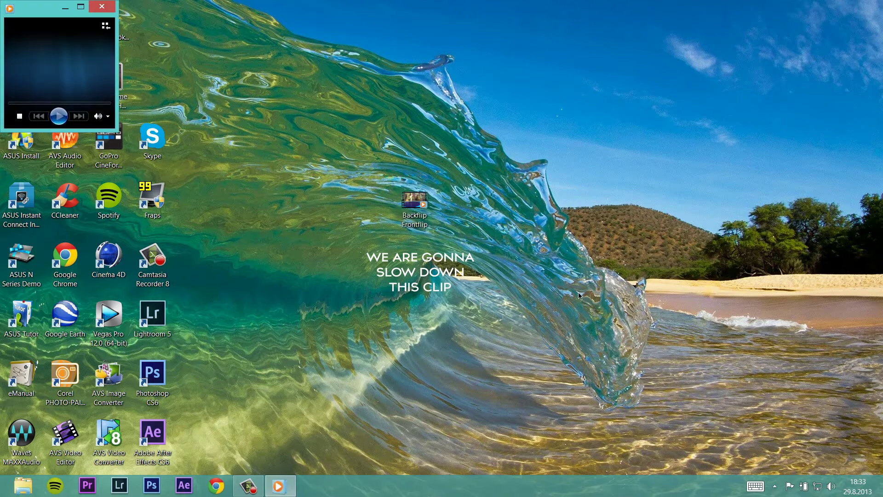
{"action": "key", "text": "alt+Return"}
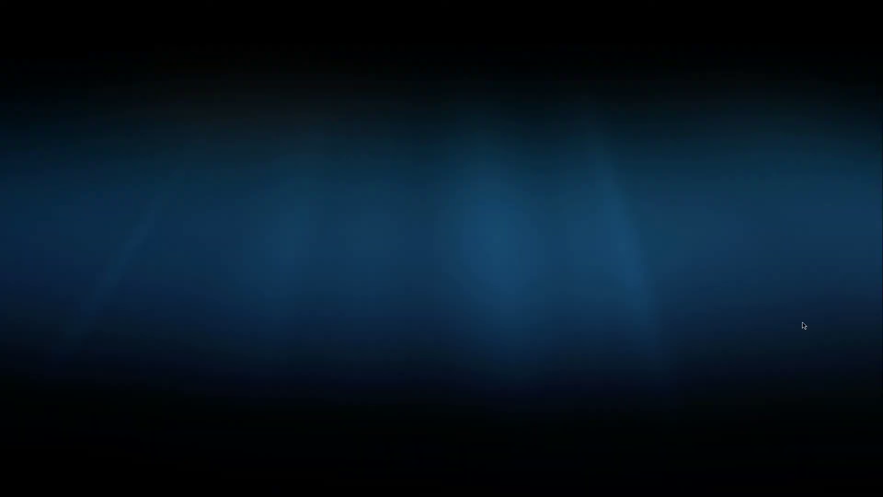
{"action": "left_click", "coordinate": [873, 6]}
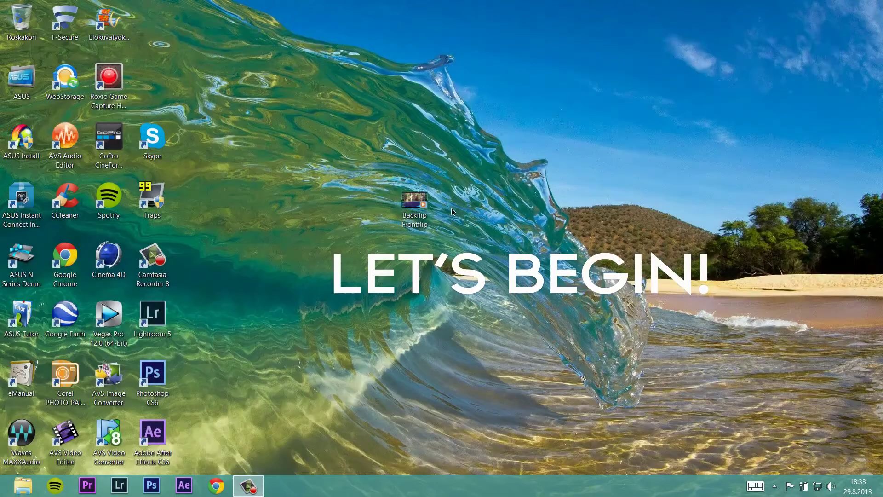
{"action": "left_click", "coordinate": [184, 485]}
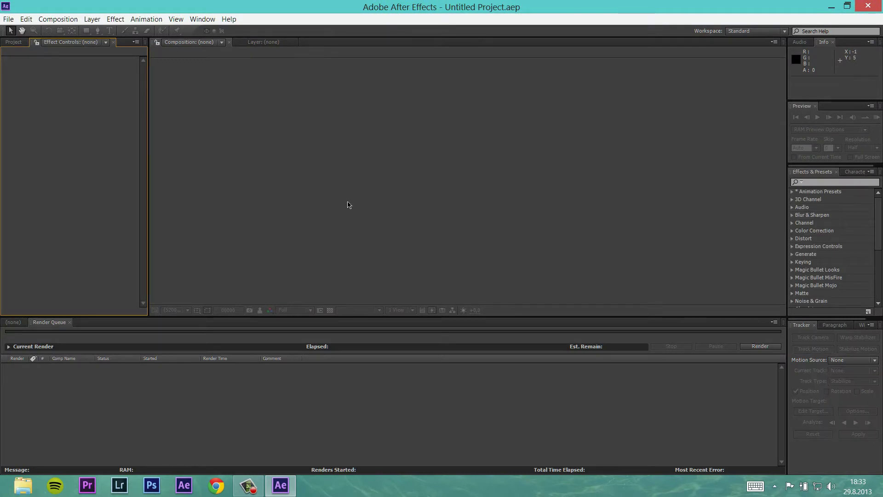
Import Backflip Frontflip.mp4 into the Project panel and create a matching composition from it
{"action": "left_click", "coordinate": [14, 42]}
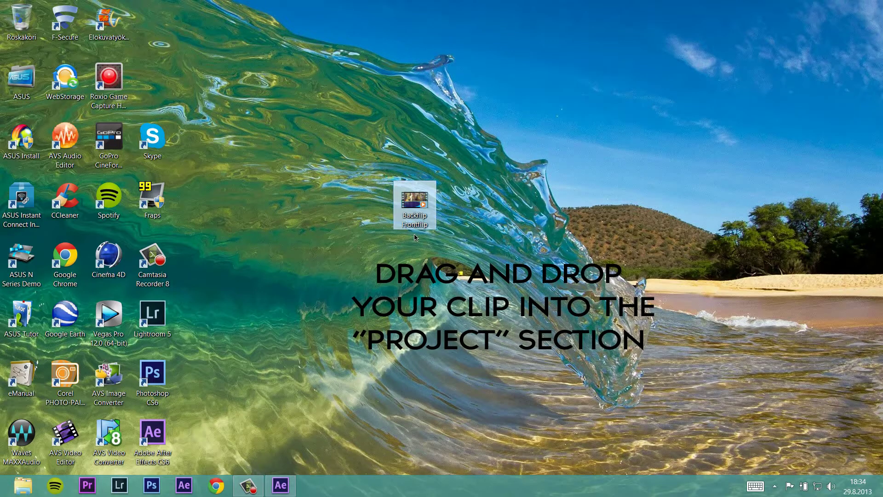
{"action": "left_click_drag", "start_coordinate": [417, 207], "coordinate": [290, 482]}
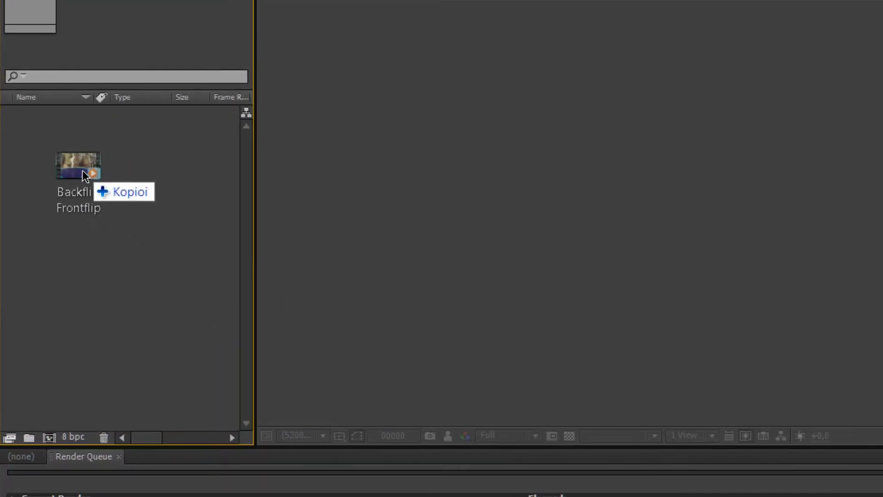
{"action": "left_click_drag", "start_coordinate": [289, 482], "coordinate": [52, 161]}
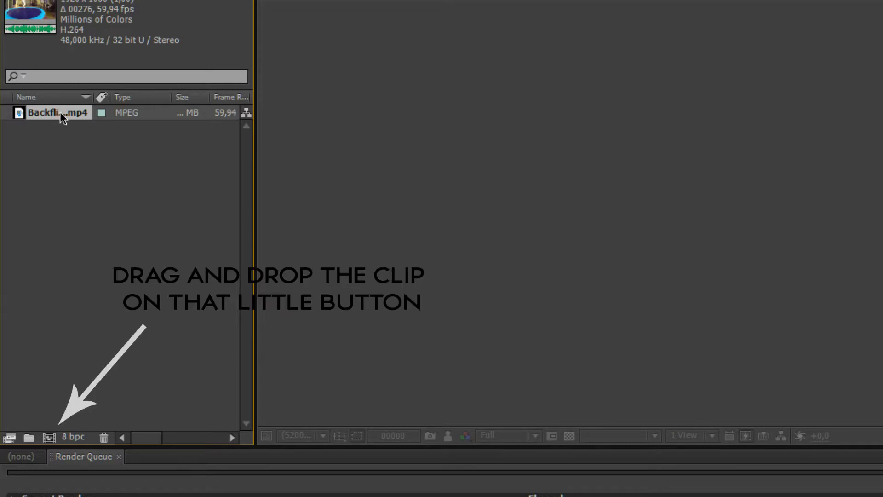
{"action": "left_click_drag", "start_coordinate": [60, 115], "coordinate": [51, 438]}
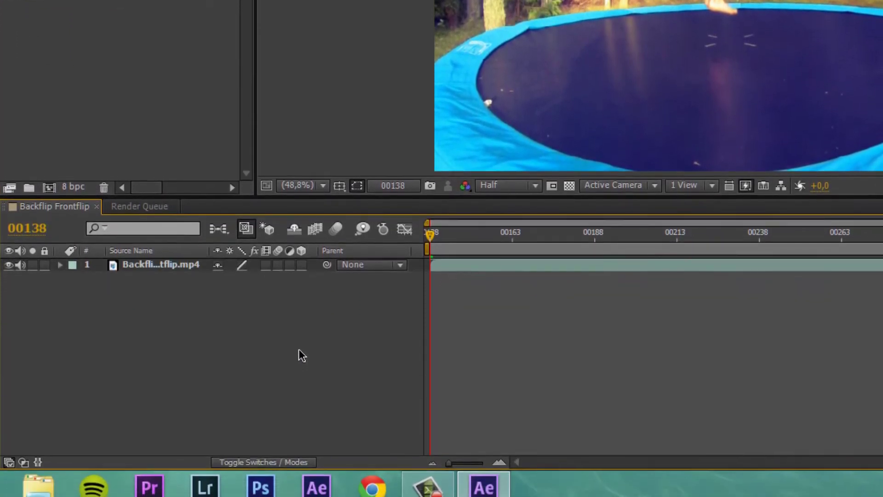
Rename layer 1 to FOOTAGE and scrub the playhead to preview the trampoline clip
{"action": "left_click", "coordinate": [157, 256]}
{"action": "key", "text": "Return"}
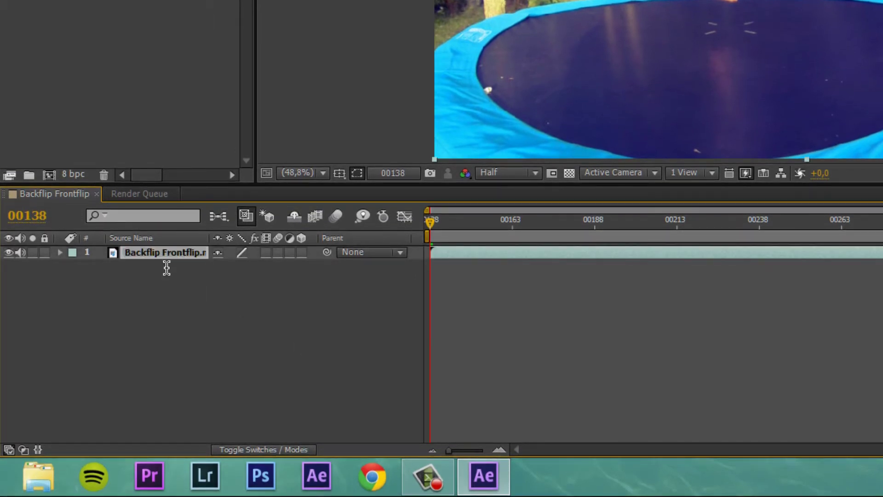
{"action": "type", "text": "f"}
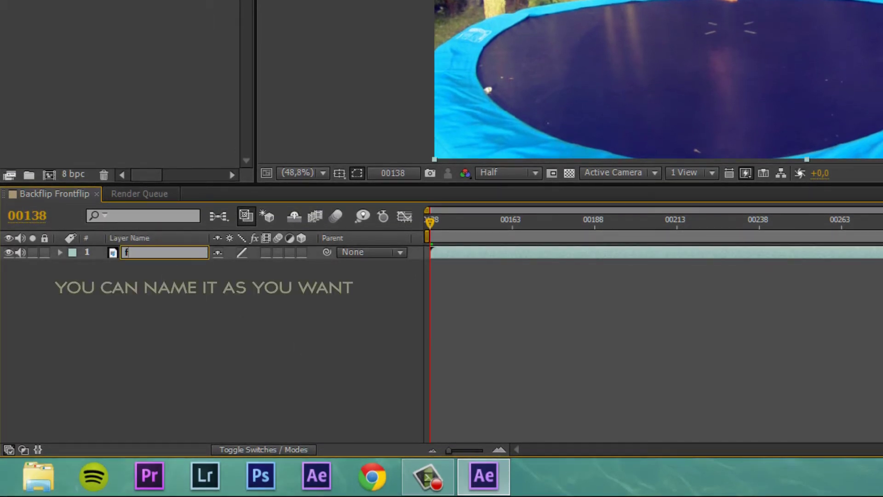
{"action": "type", "text": "FOO"}
{"action": "type", "text": "TAGE"}
{"action": "key", "text": "Return"}
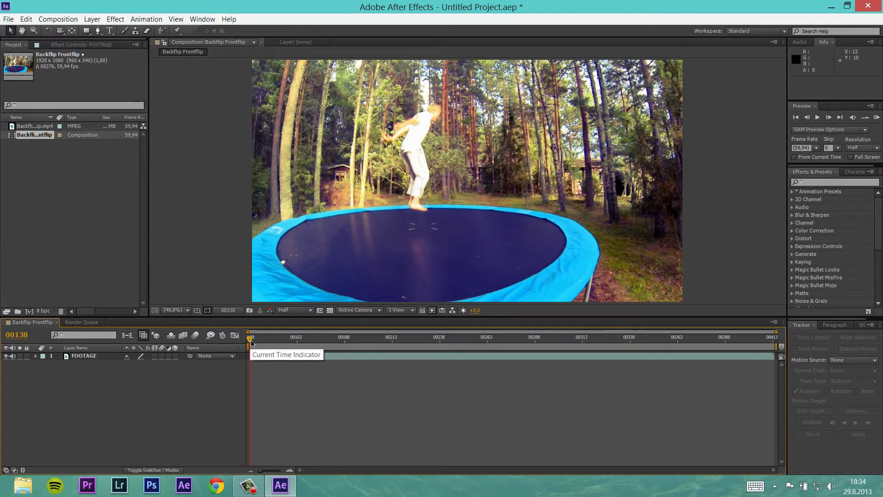
{"action": "mouse_move", "coordinate": [252, 343]}
{"action": "left_mouse_down"}
{"action": "mouse_move", "coordinate": [372, 350]}
{"action": "mouse_move", "coordinate": [250, 341]}
{"action": "left_mouse_up"}
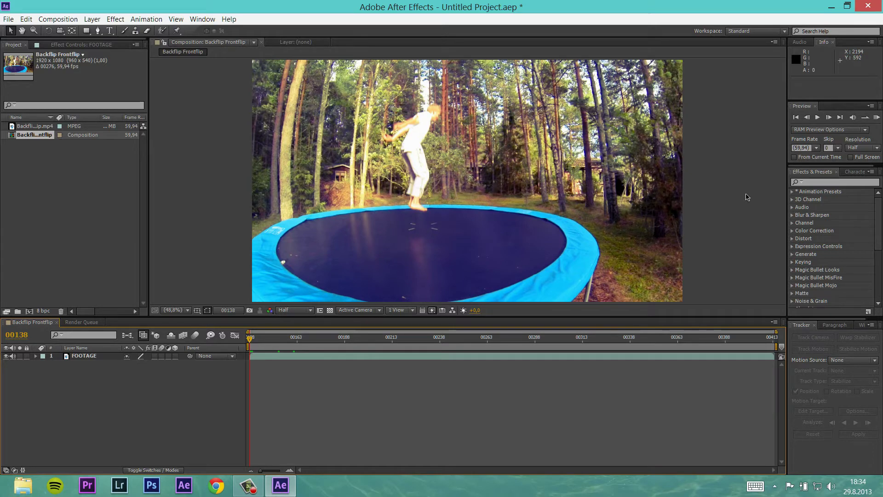
Enable Time > Time Remapping on the FOOTAGE layer, then collapse its properties
{"action": "right_click", "coordinate": [90, 357]}
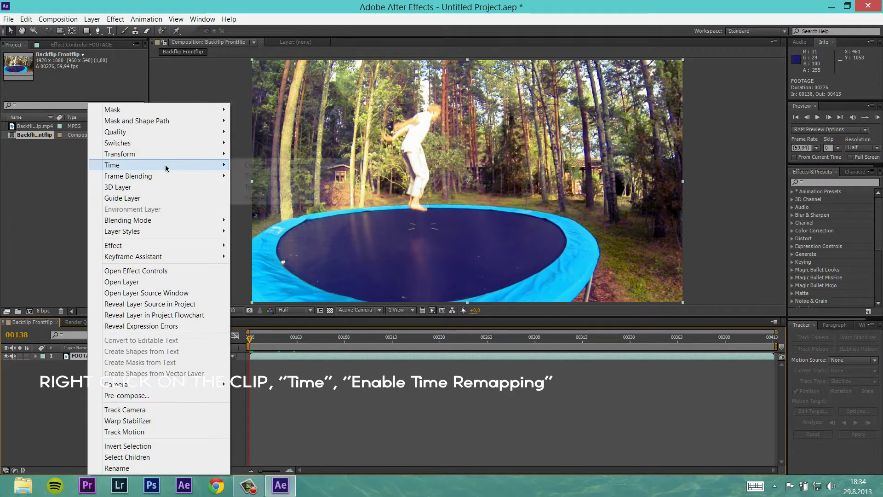
{"action": "mouse_move", "coordinate": [165, 166]}
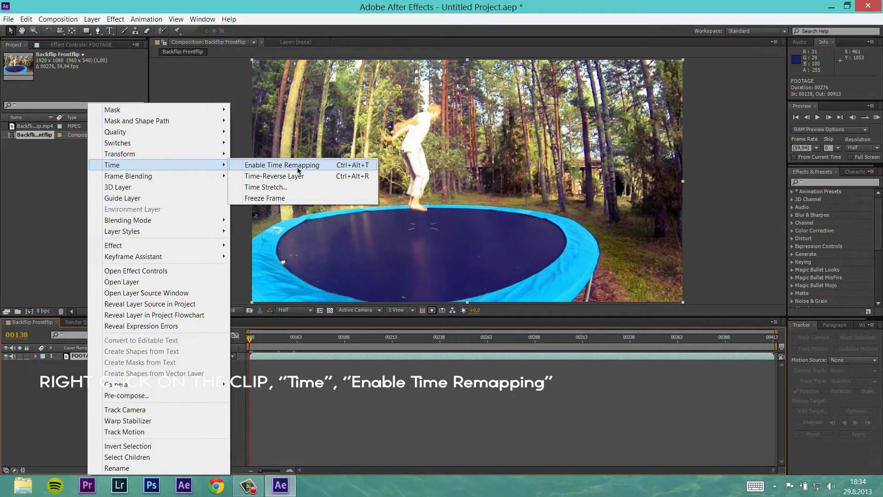
{"action": "left_click", "coordinate": [325, 170]}
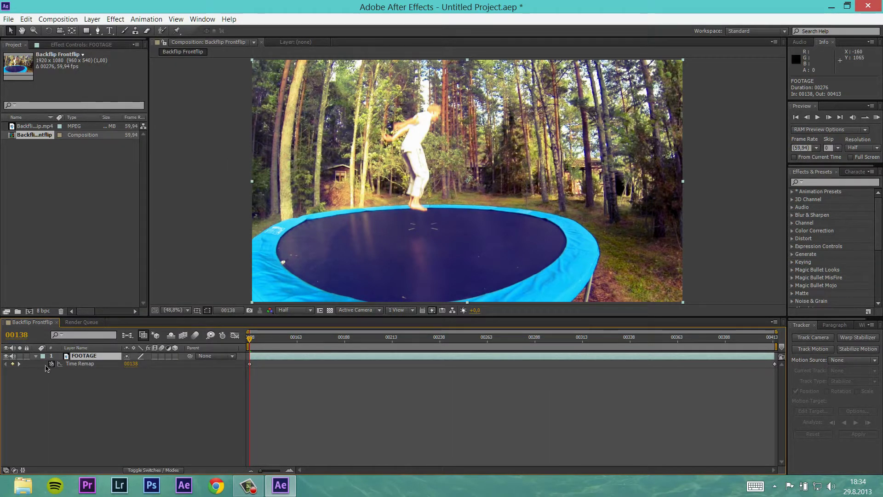
{"action": "left_click", "coordinate": [36, 357]}
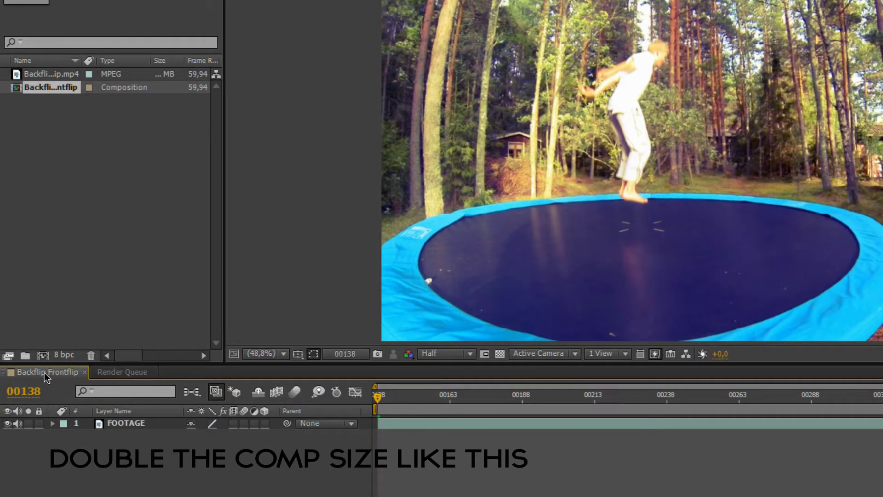
Change the Backflip Frontflip composition's duration to 600 frames in Composition Settings
{"action": "right_click", "coordinate": [44, 373]}
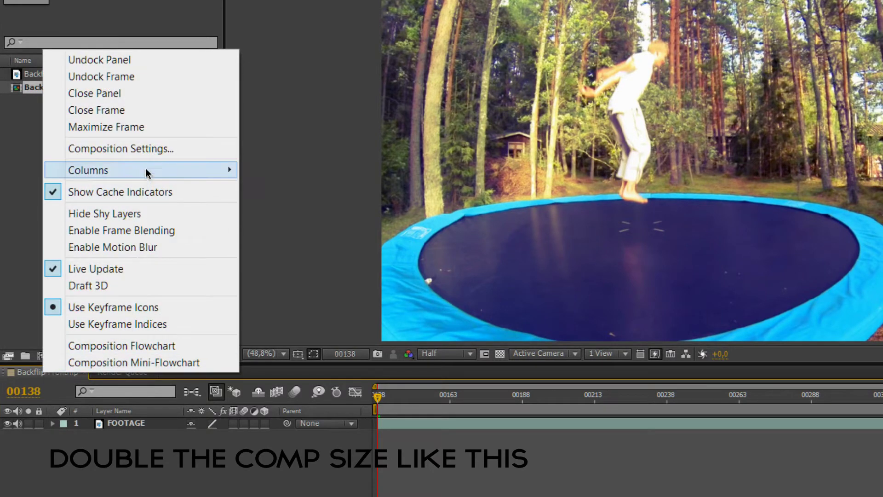
{"action": "left_click", "coordinate": [153, 149]}
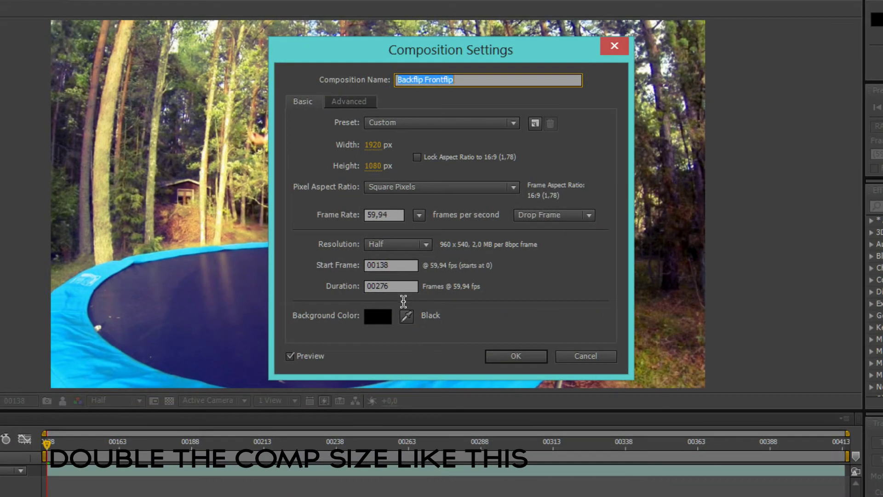
{"action": "left_click_drag", "start_coordinate": [409, 286], "coordinate": [377, 287]}
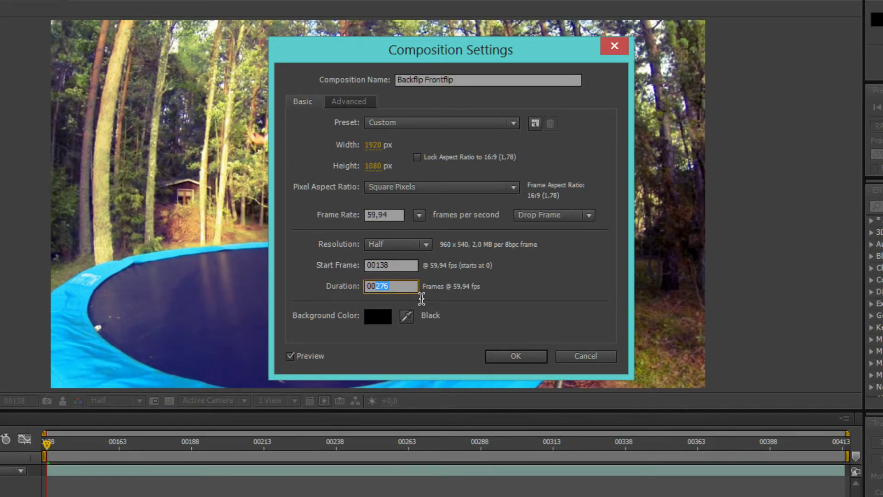
{"action": "type", "text": "6"}
{"action": "key", "text": "Return"}
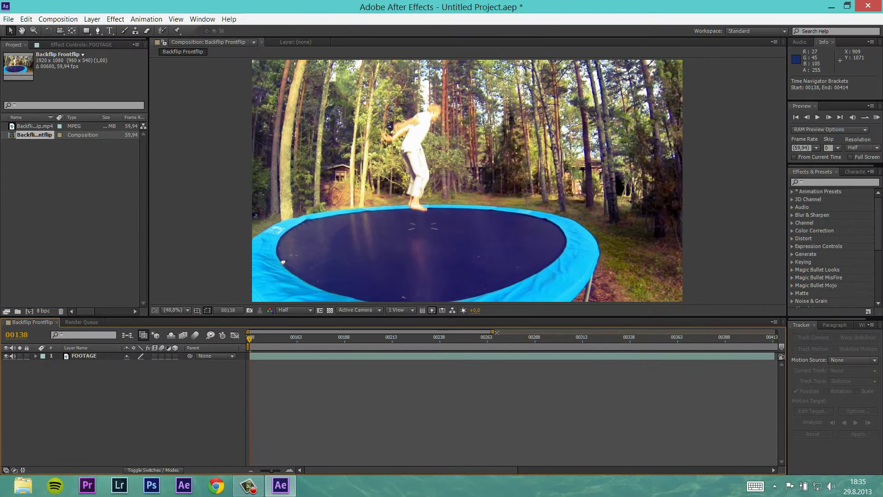
Stretch the FOOTAGE layer's out point to the comp's end and scrub to preview
{"action": "left_click_drag", "start_coordinate": [491, 337], "coordinate": [784, 328]}
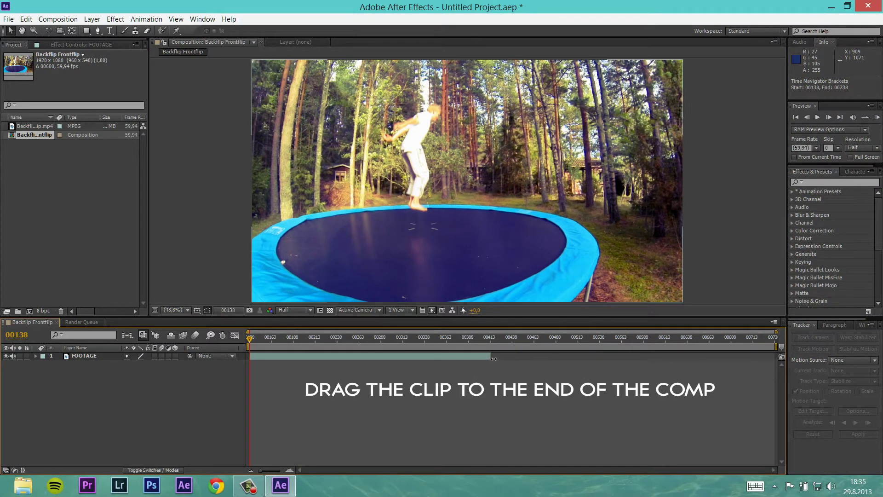
{"action": "left_click_drag", "start_coordinate": [493, 358], "coordinate": [776, 358]}
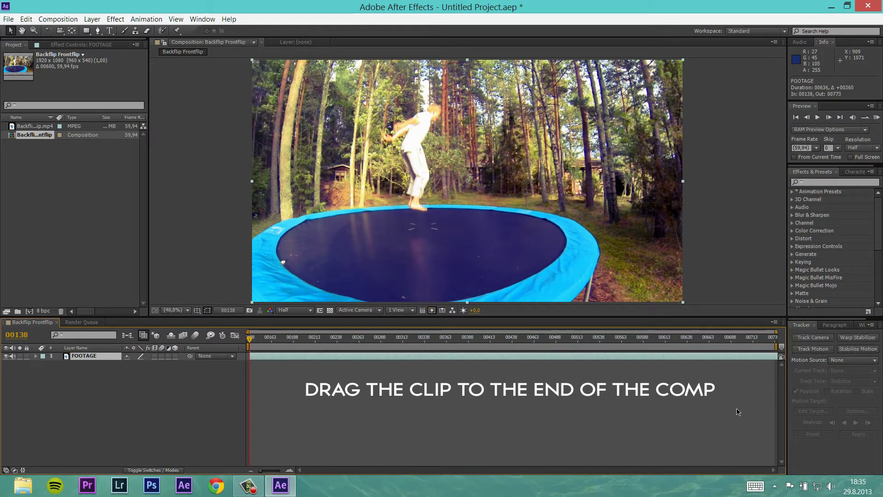
{"action": "mouse_move", "coordinate": [257, 339]}
{"action": "left_mouse_down"}
{"action": "mouse_move", "coordinate": [285, 342]}
{"action": "mouse_move", "coordinate": [248, 343]}
{"action": "left_mouse_up"}
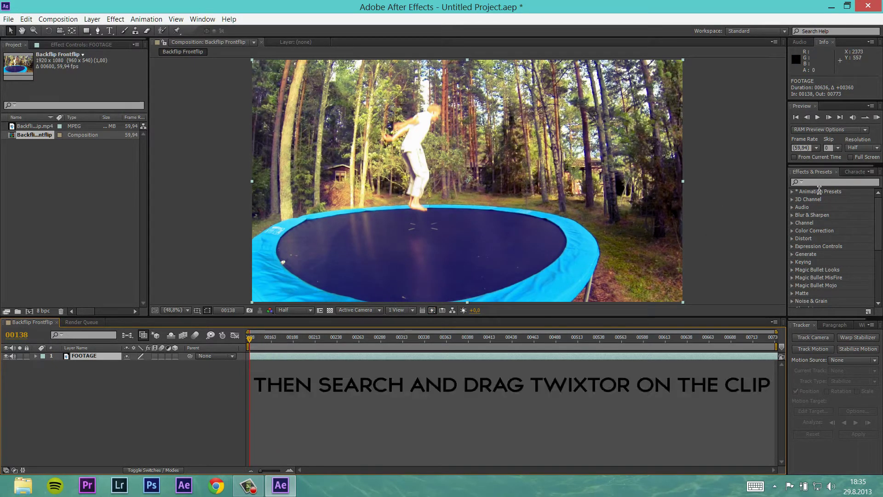
Find Twixtor Pro via 'twixtor' search, drop it on the footage, and review its settings
{"action": "left_click", "coordinate": [829, 188]}
{"action": "type", "text": "twixtor"}
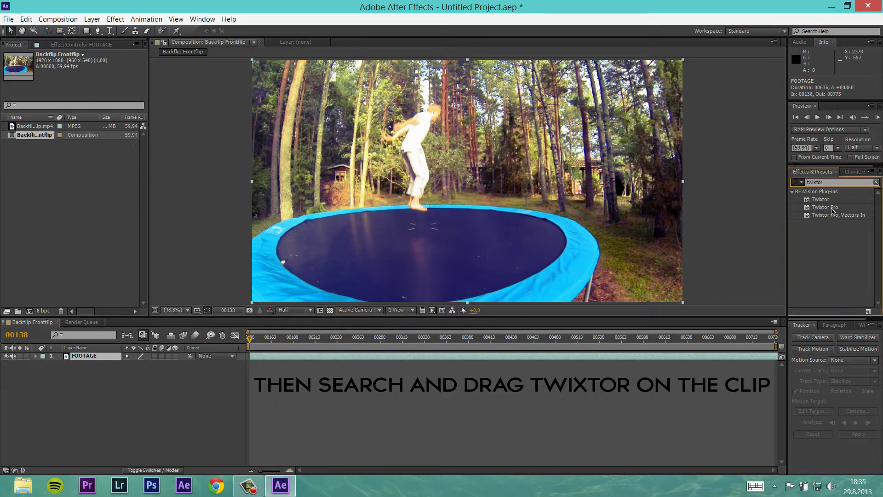
{"action": "left_click_drag", "start_coordinate": [827, 212], "coordinate": [423, 207]}
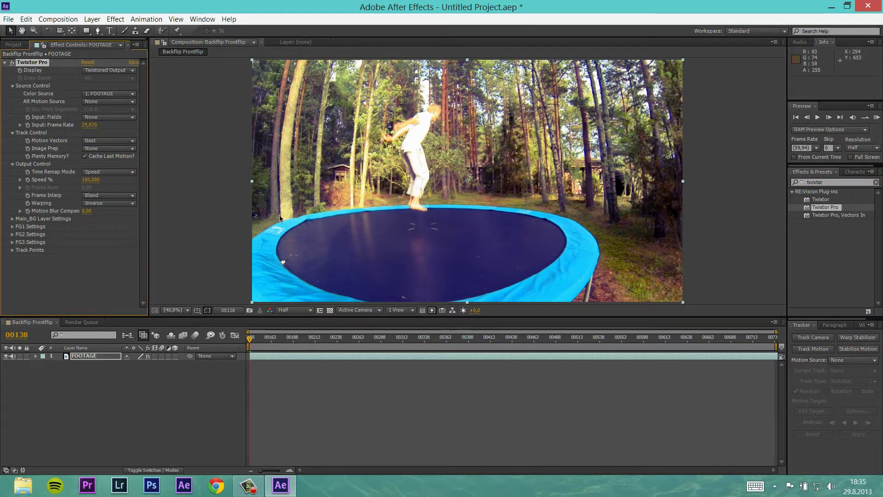
{"action": "left_click", "coordinate": [876, 182]}
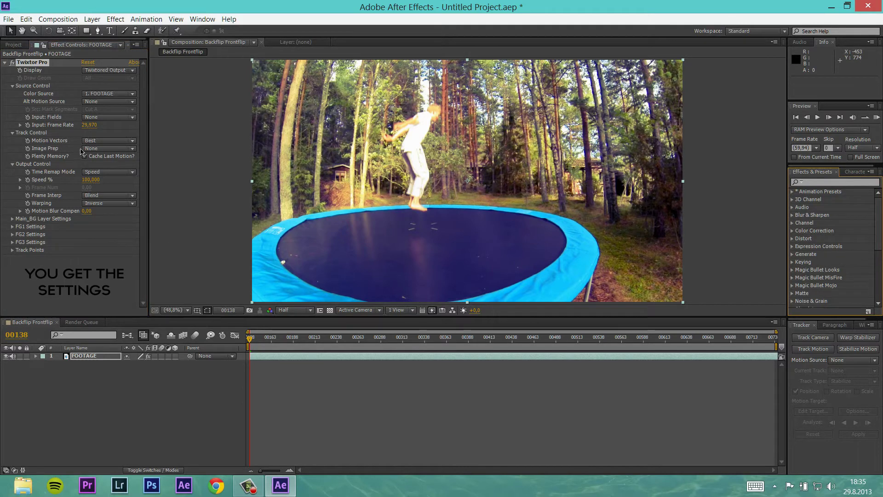
{"action": "left_click", "coordinate": [48, 130]}
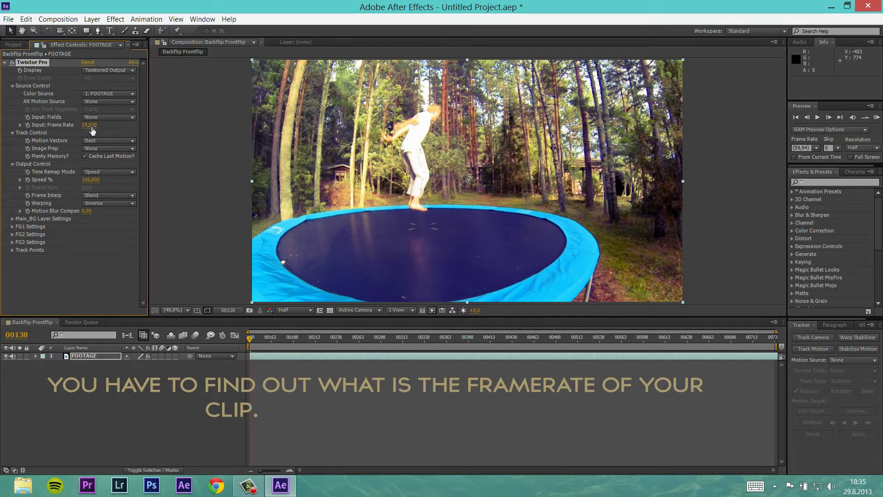
{"action": "left_click", "coordinate": [97, 357]}
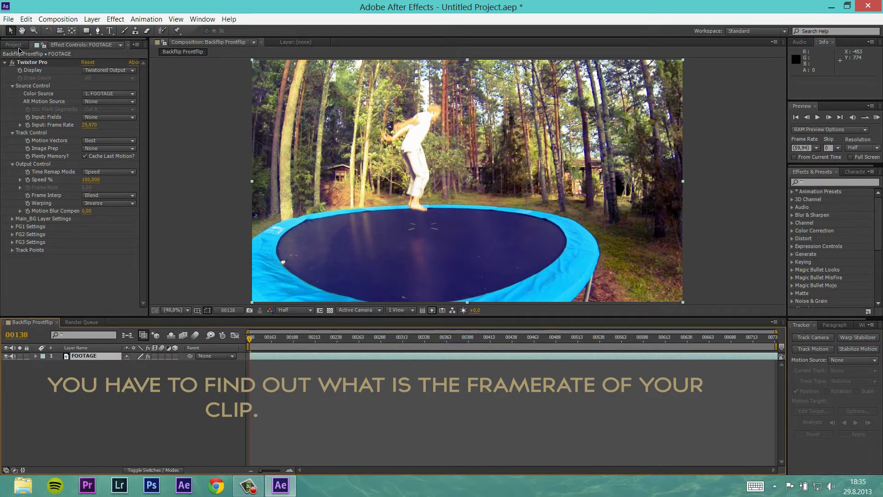
Check the source mp4's frame rate and start entering 59,94 as Twixtor's Input Frame Rate
{"action": "left_click", "coordinate": [17, 45]}
{"action": "left_click", "coordinate": [34, 156]}
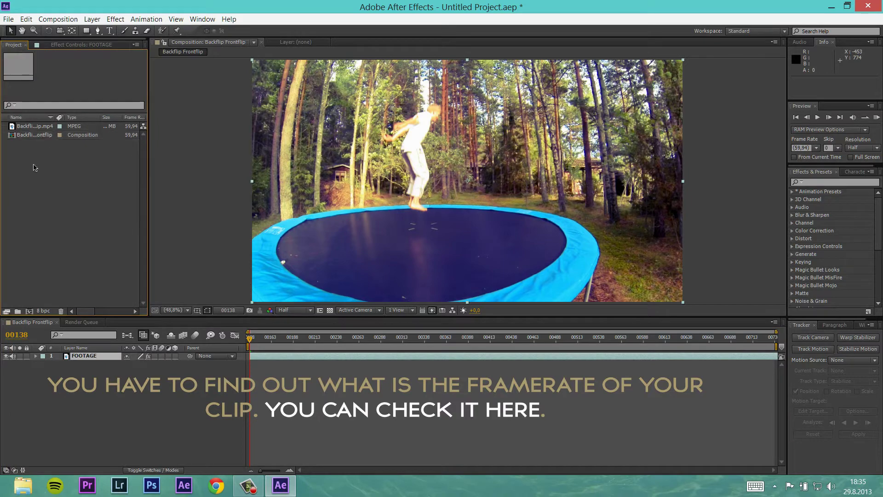
{"action": "left_click", "coordinate": [39, 130]}
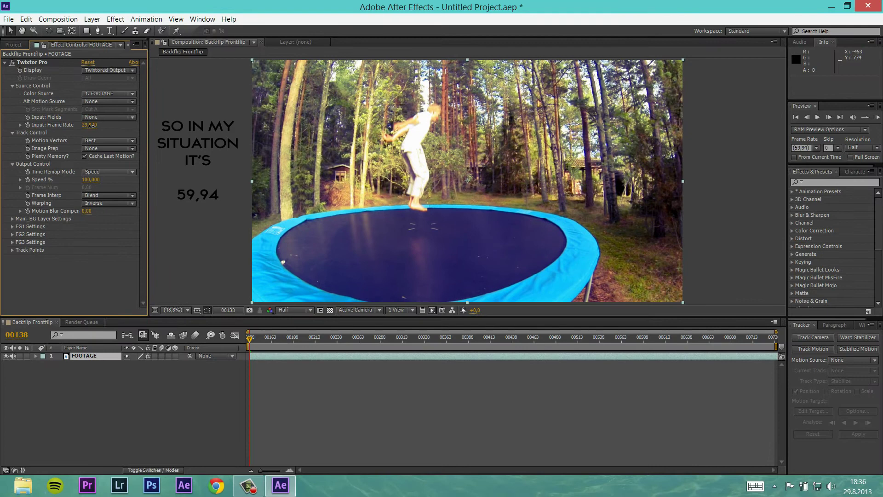
{"action": "left_click", "coordinate": [91, 125]}
{"action": "type", "text": "59"}
{"action": "type", "text": ","}
Commit the 59,94 input frame rate and set Frame Interp to Motion Weighted Blend
{"action": "key", "text": "Return"}
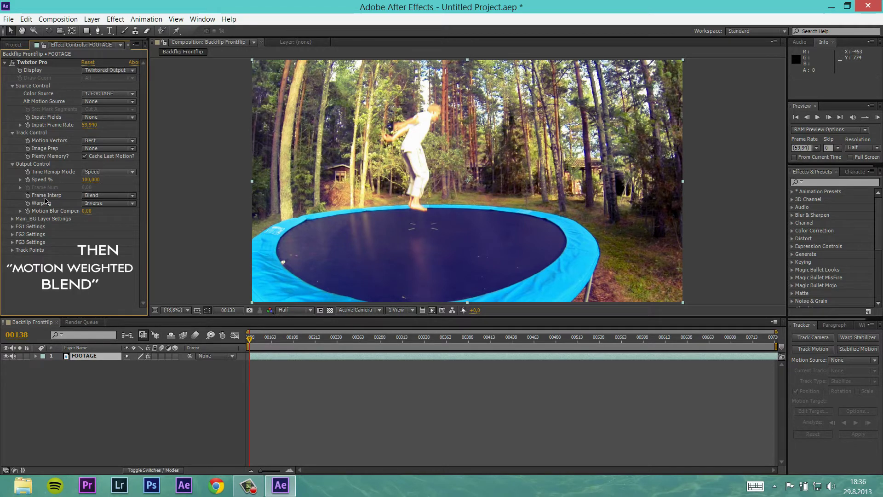
{"action": "left_click", "coordinate": [94, 196]}
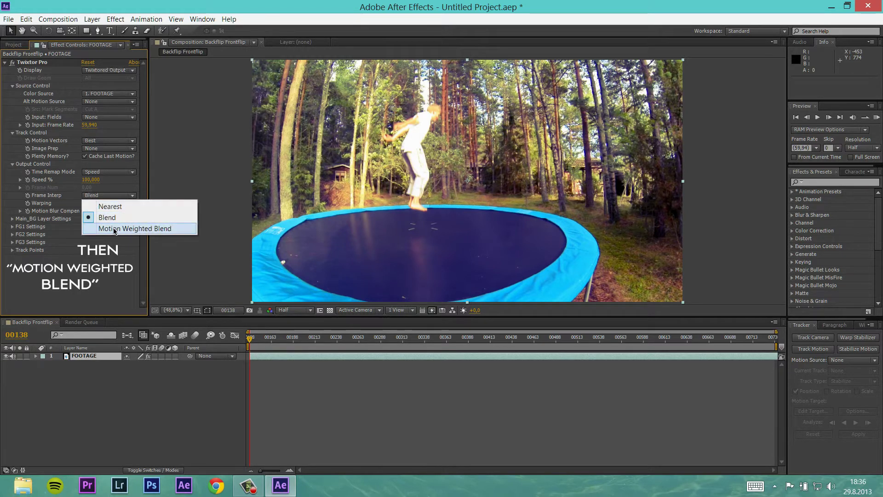
{"action": "left_click", "coordinate": [115, 229]}
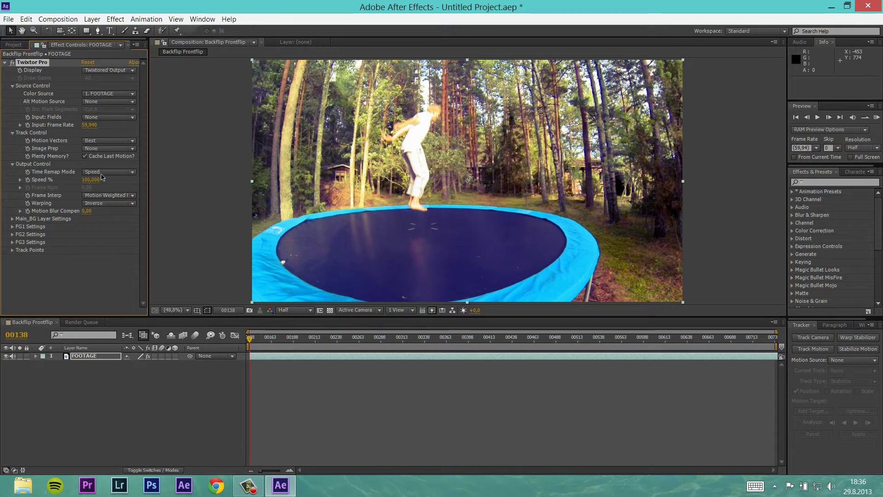
{"action": "left_click", "coordinate": [105, 196]}
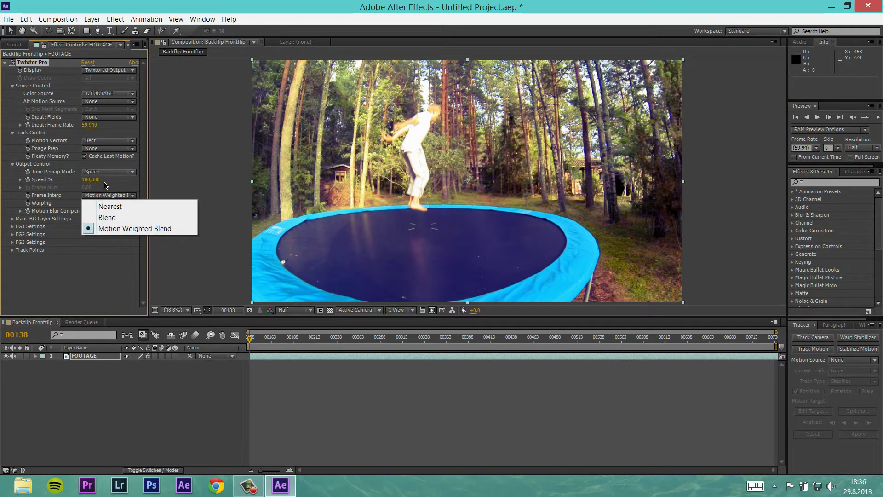
{"action": "left_click", "coordinate": [105, 128]}
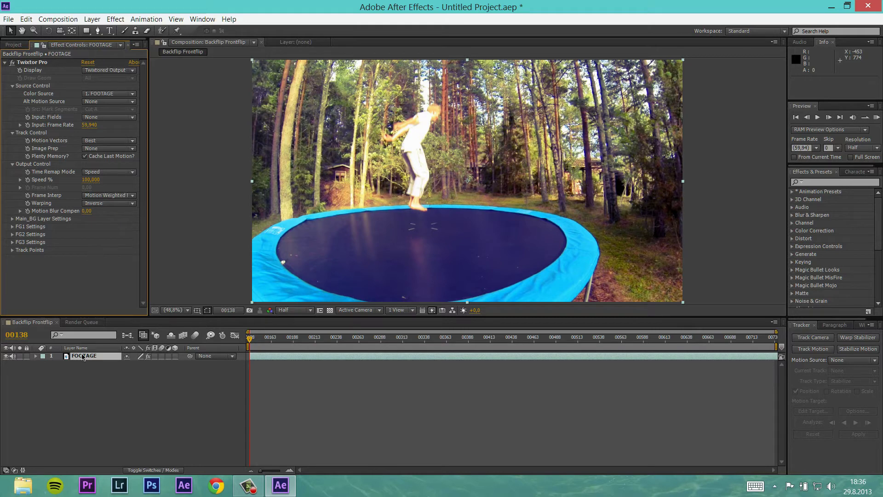
Show FOOTAGE's effects with E and expand Twixtor Pro > Output Control down to Speed %
{"action": "left_click", "coordinate": [91, 358]}
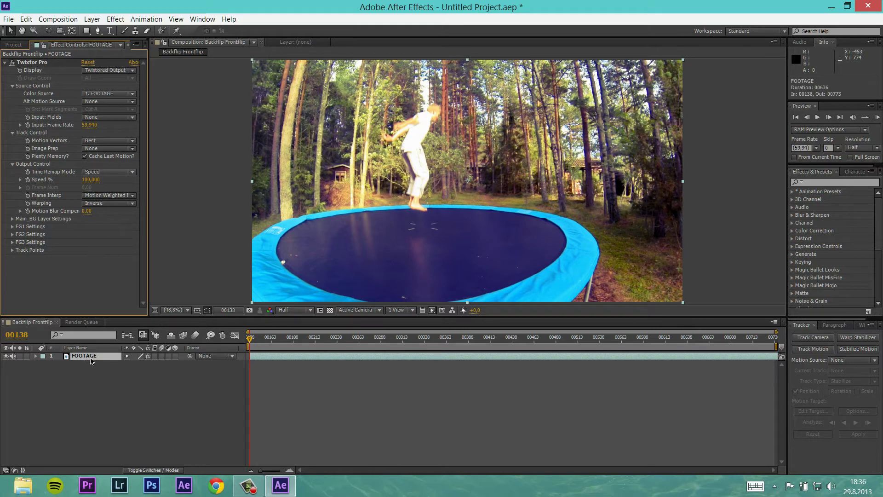
{"action": "key", "text": "e"}
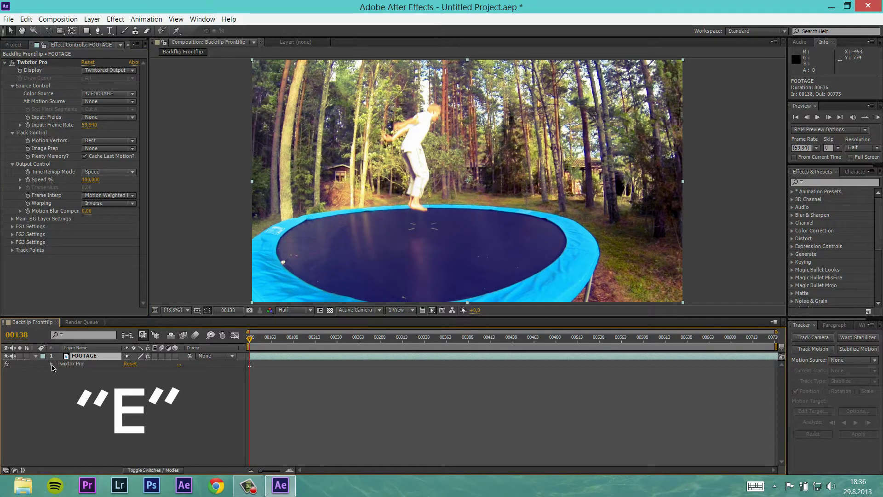
{"action": "left_click", "coordinate": [51, 364]}
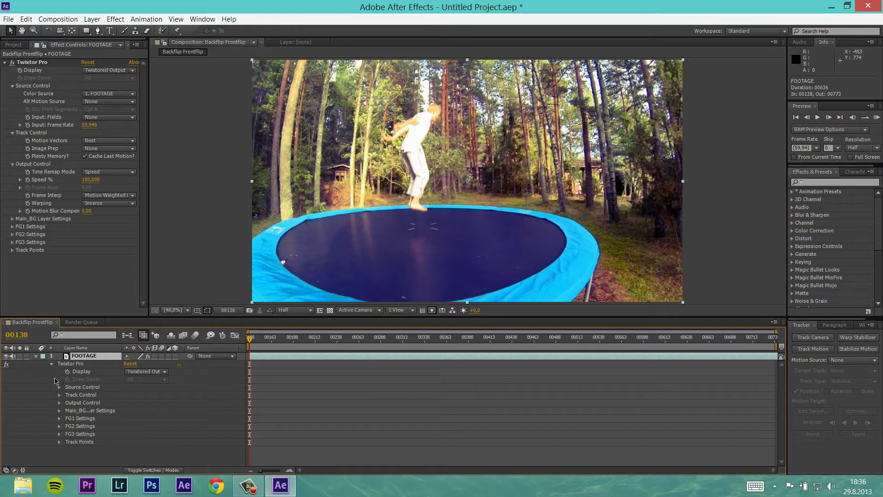
{"action": "left_click", "coordinate": [60, 403]}
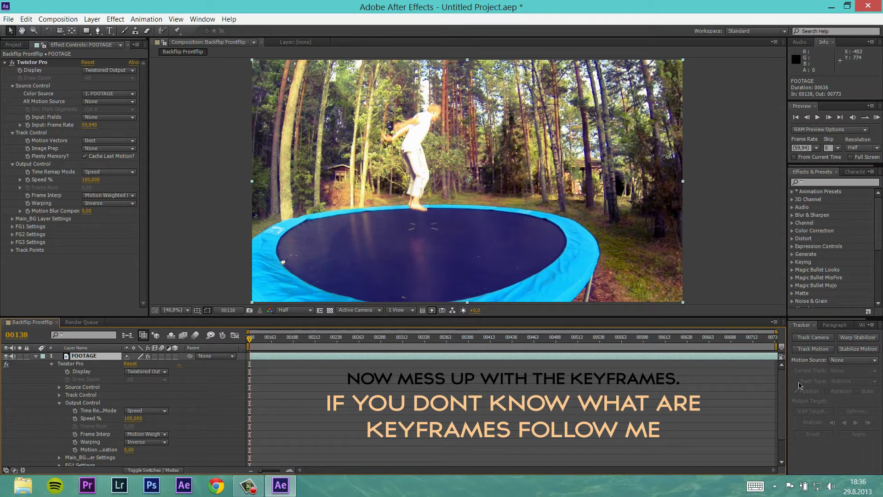
Set a first Speed % keyframe at 100 on frame one, then move the playhead forward
{"action": "scroll", "coordinate": [781, 397], "scroll_direction": "down", "scroll_amount": 1}
{"action": "scroll", "coordinate": [781, 396], "scroll_direction": "up", "scroll_amount": 1}
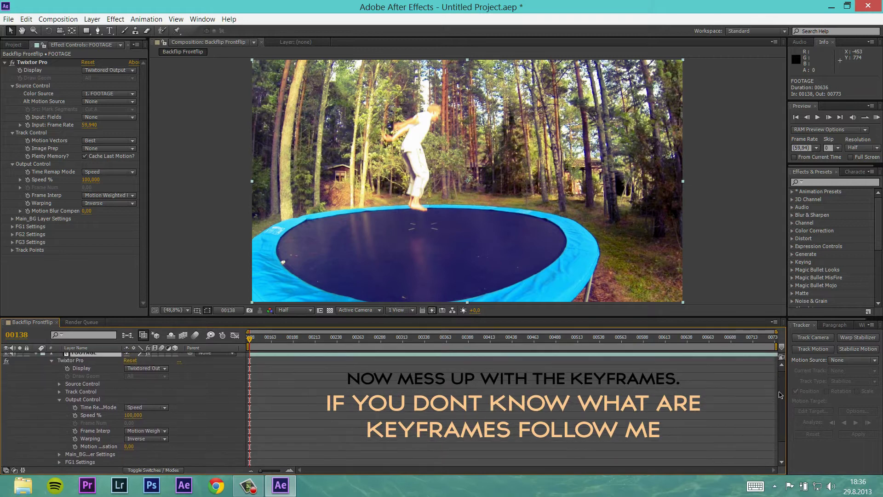
{"action": "left_click", "coordinate": [89, 417]}
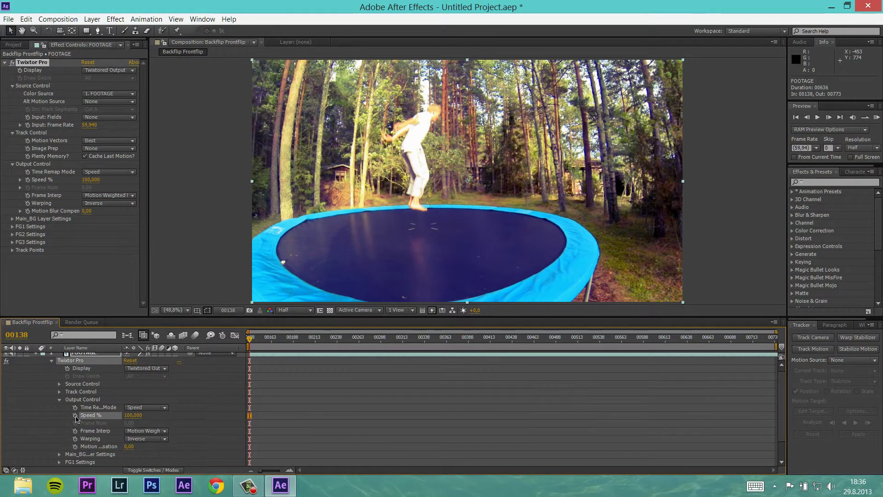
{"action": "left_click", "coordinate": [75, 415]}
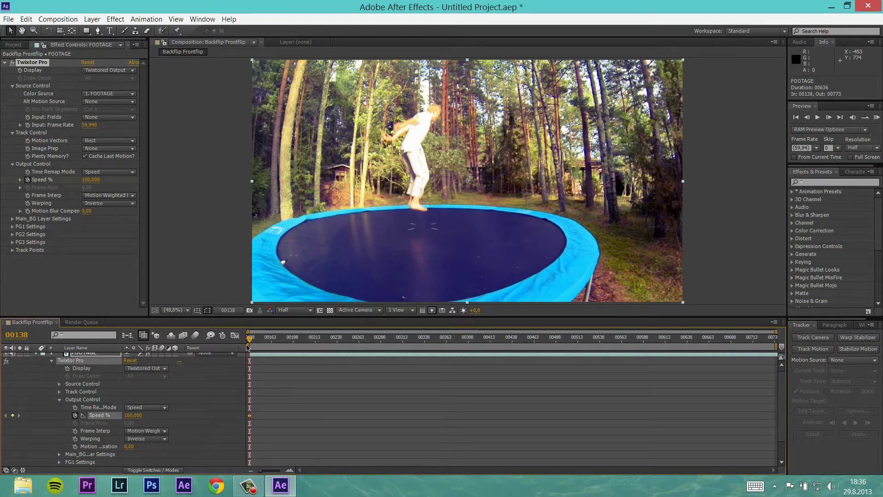
{"action": "left_click_drag", "start_coordinate": [255, 342], "coordinate": [341, 341]}
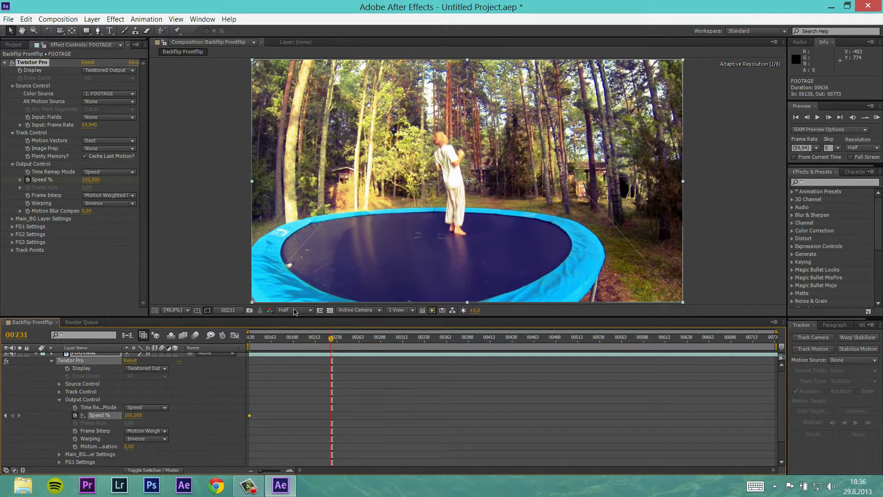
Set preview resolution to Quarter and locate frame 00232, just before takeoff
{"action": "left_click", "coordinate": [294, 310]}
{"action": "left_click", "coordinate": [299, 369]}
{"action": "left_click_drag", "start_coordinate": [334, 343], "coordinate": [328, 343]}
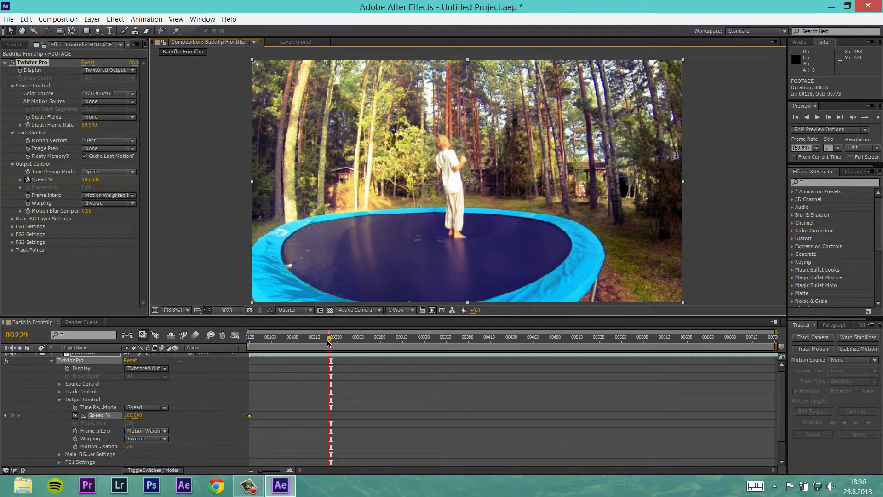
{"action": "left_click", "coordinate": [339, 343]}
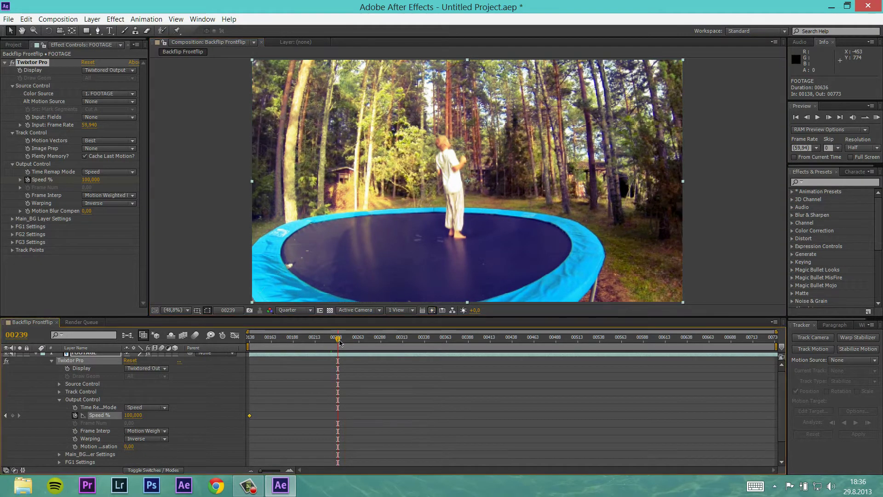
{"action": "left_click_drag", "start_coordinate": [338, 342], "coordinate": [332, 343]}
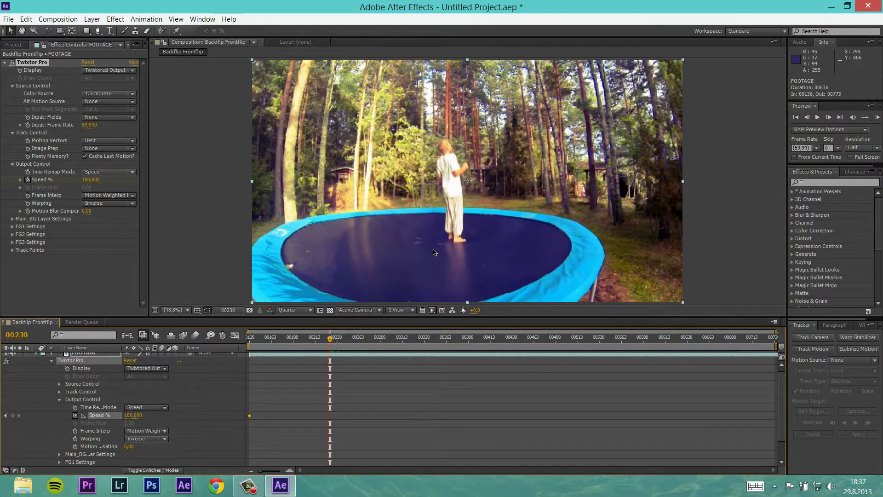
{"action": "left_click", "coordinate": [830, 119]}
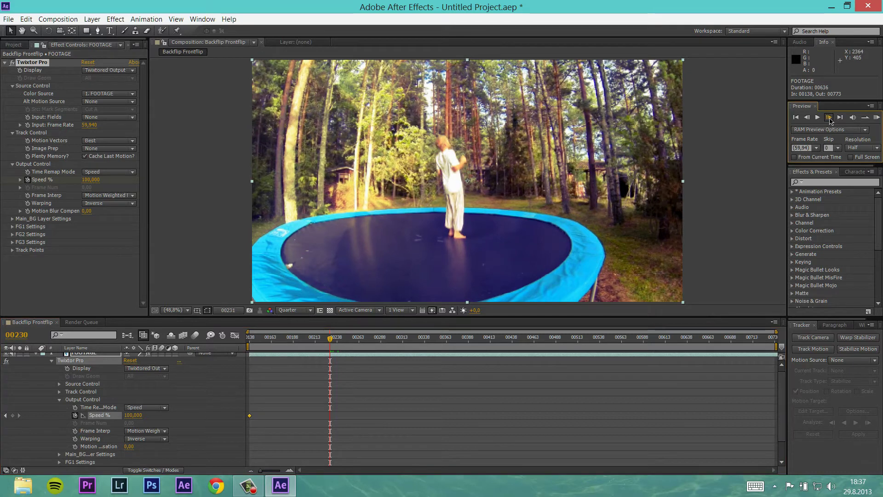
{"action": "left_click", "coordinate": [830, 119]}
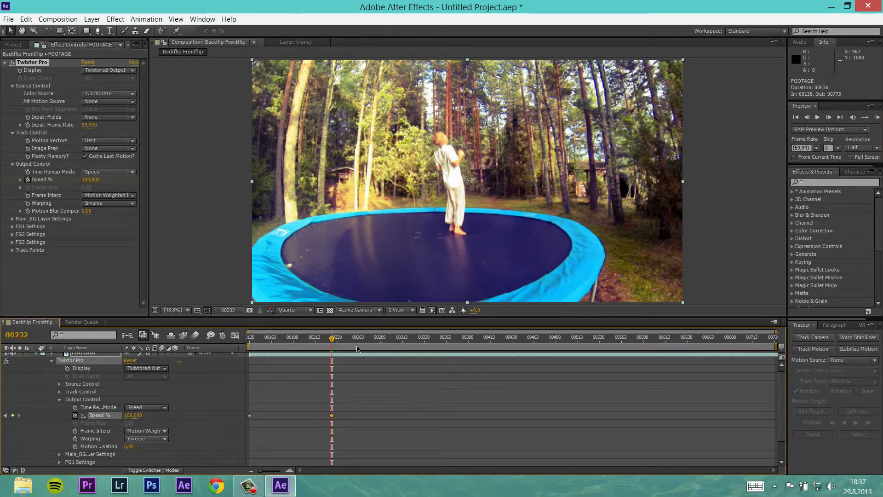
Move the playhead through 00248 and 00252 to frame 00261 at the flip's peak
{"action": "left_click", "coordinate": [346, 338]}
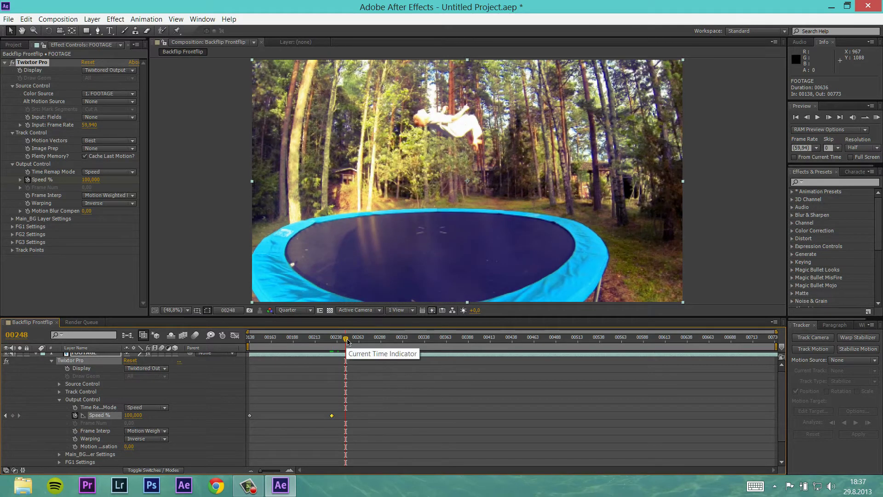
{"action": "left_click", "coordinate": [351, 339]}
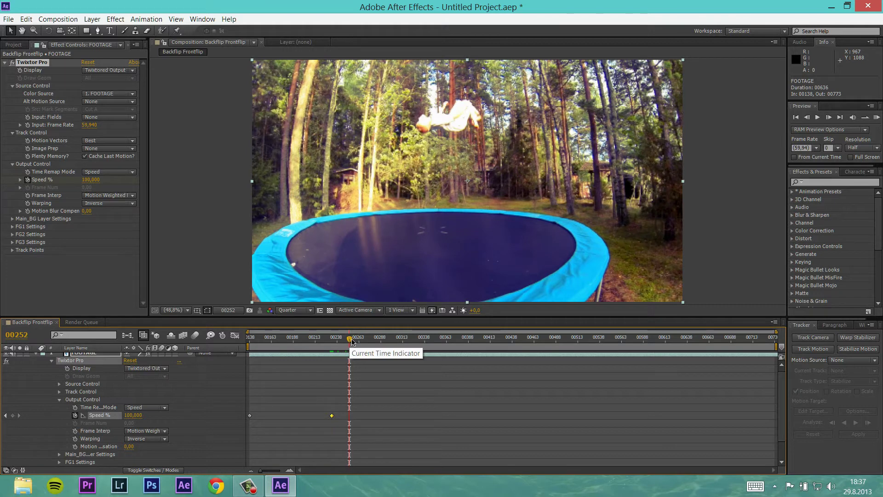
{"action": "left_click_drag", "start_coordinate": [352, 341], "coordinate": [359, 341]}
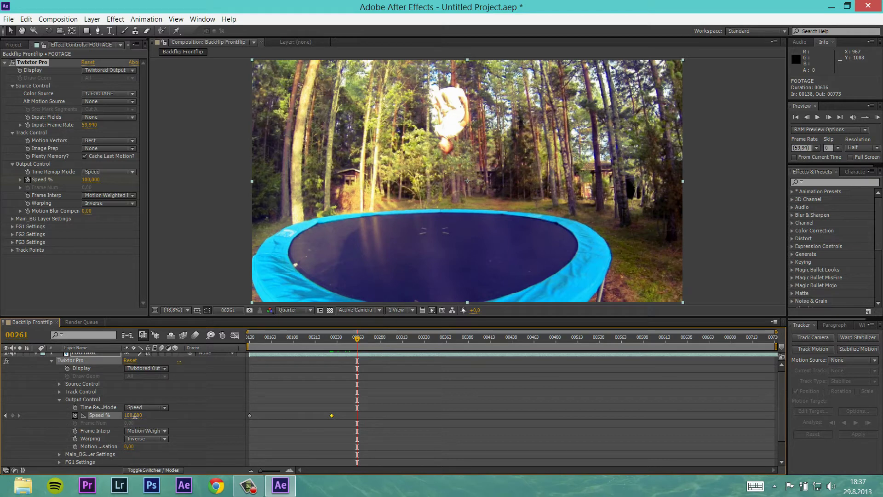
Key Speed % to 2 at frame 00261
{"action": "left_click", "coordinate": [134, 416]}
{"action": "type", "text": "2"}
{"action": "type", "text": "00"}
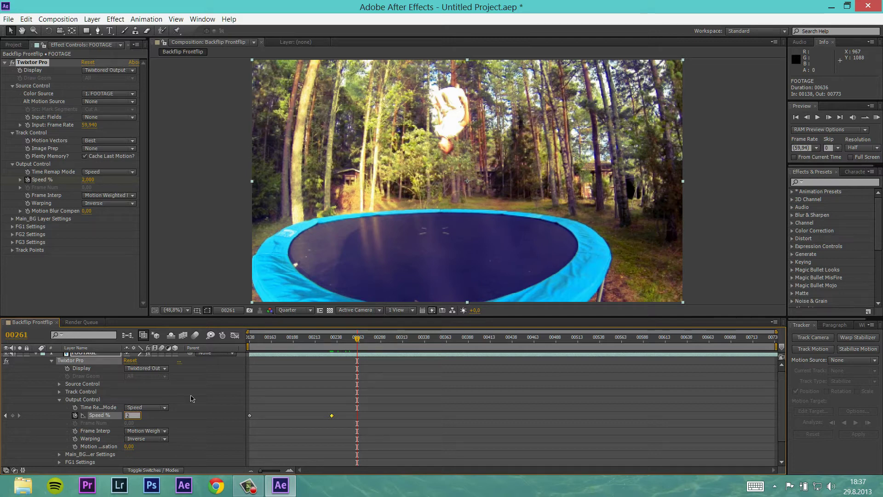
{"action": "key", "text": "Return"}
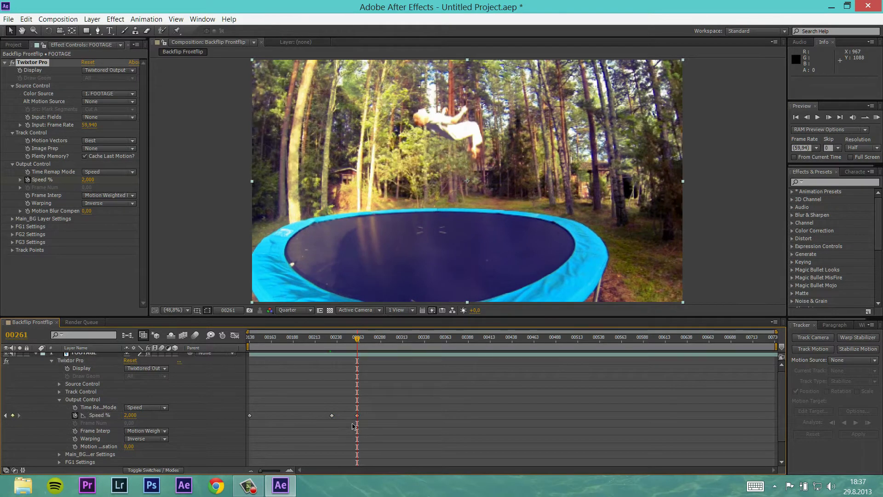
Select the keyframes at 00261, move to frame 00291, and clear the selection
{"action": "left_click_drag", "start_coordinate": [347, 433], "coordinate": [370, 401]}
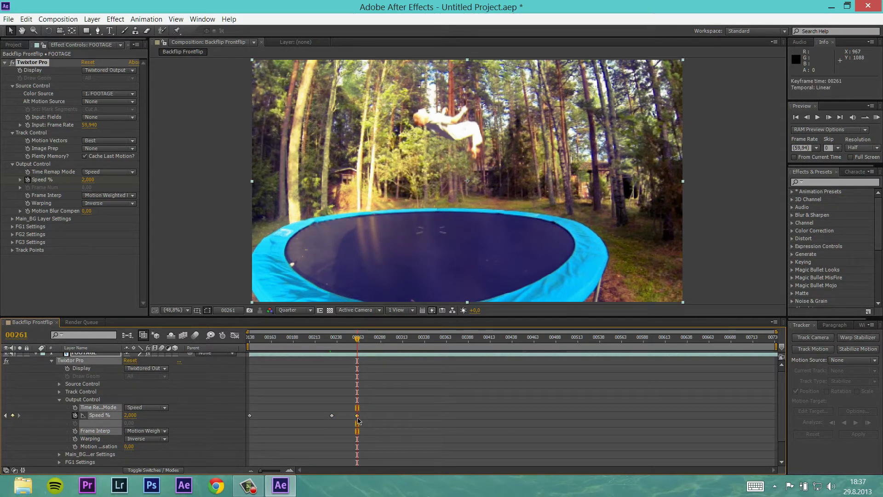
{"action": "left_click", "coordinate": [383, 337]}
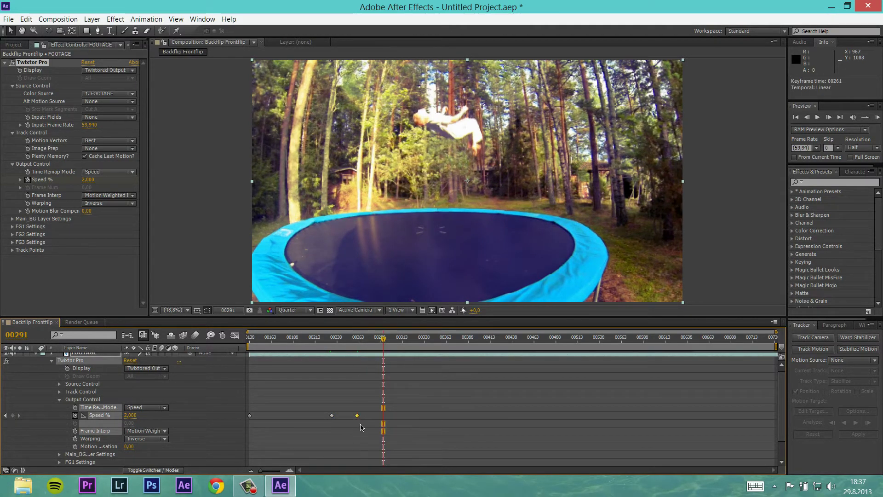
{"action": "left_click", "coordinate": [331, 421]}
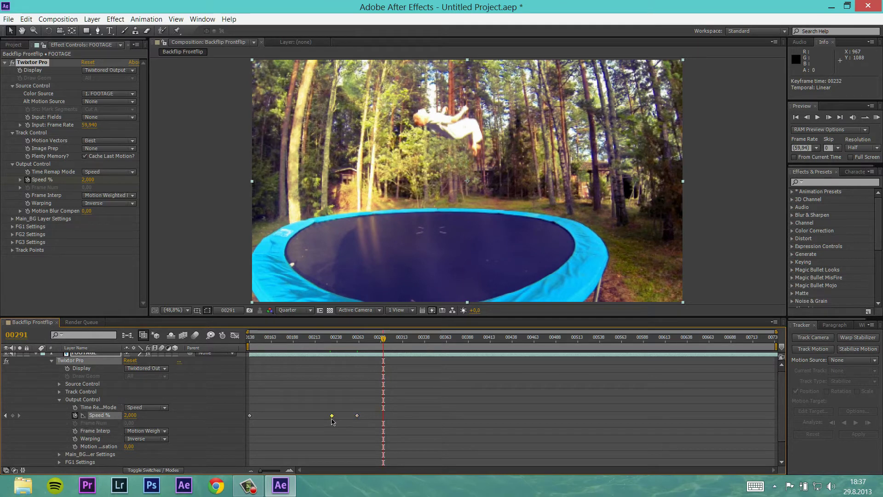
{"action": "mouse_move", "coordinate": [358, 419]}
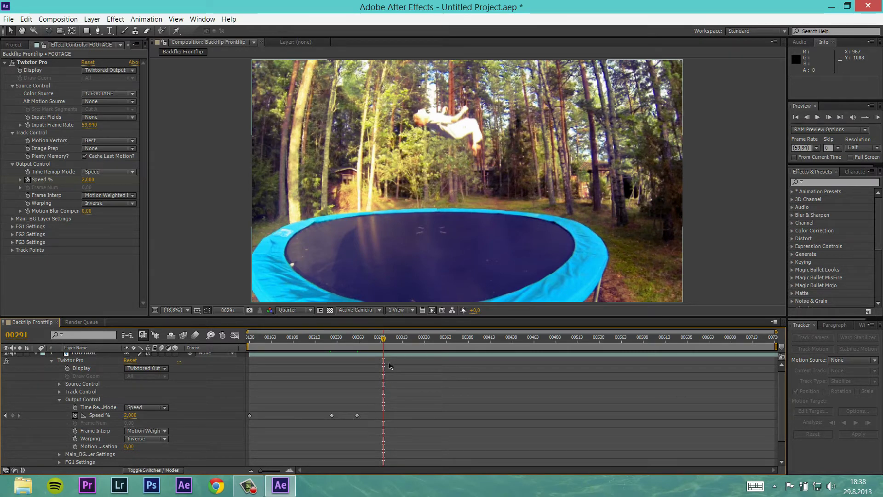
{"action": "left_click_drag", "start_coordinate": [390, 342], "coordinate": [450, 346]}
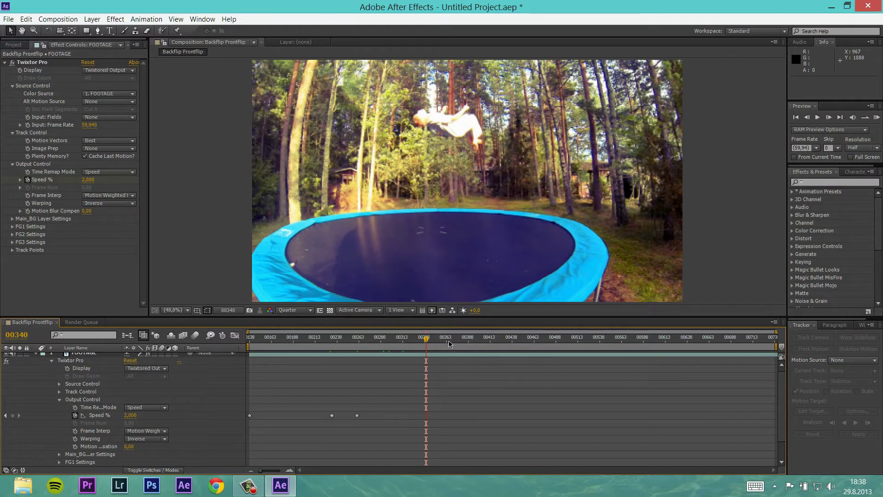
{"action": "left_click", "coordinate": [449, 346]}
{"action": "left_click", "coordinate": [515, 346]}
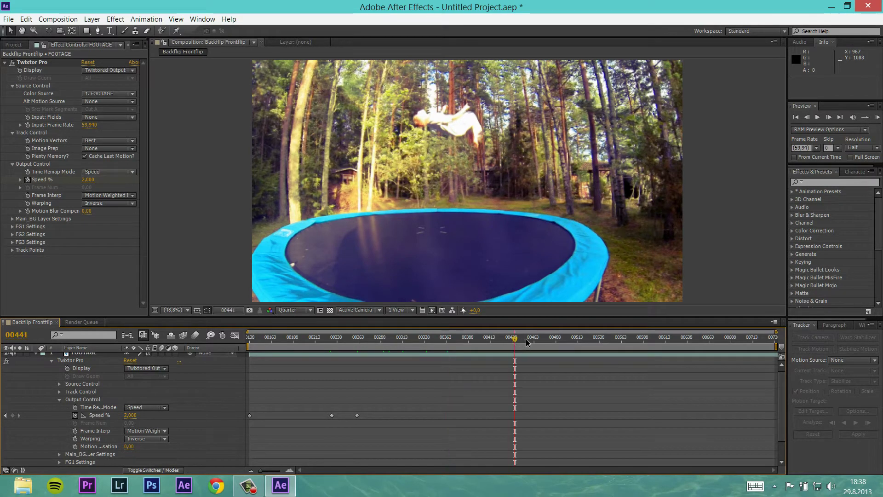
{"action": "left_click", "coordinate": [606, 338]}
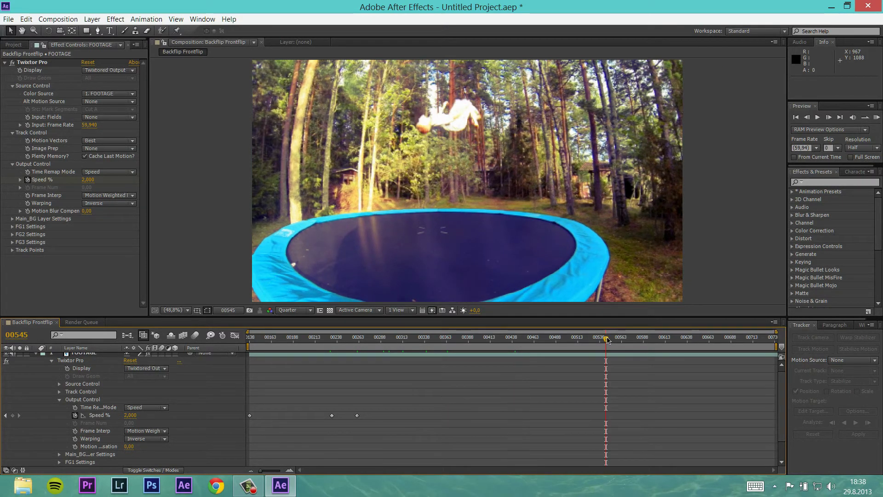
{"action": "left_click", "coordinate": [656, 344]}
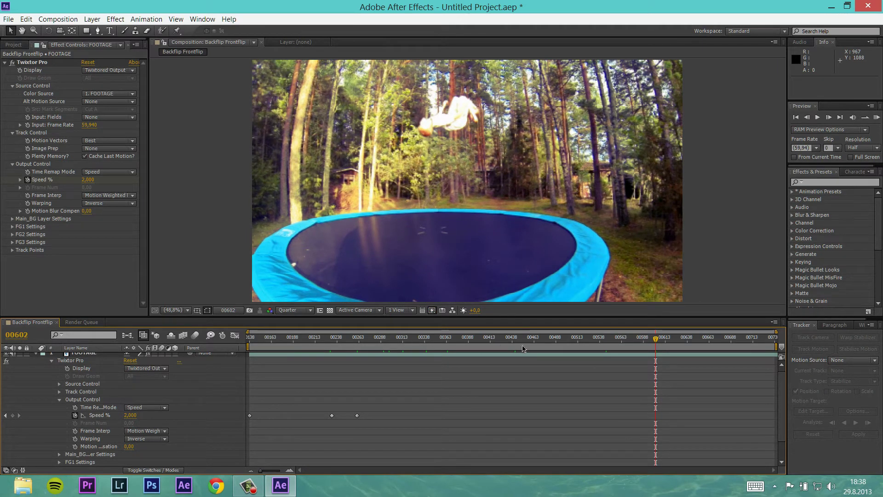
{"action": "left_click", "coordinate": [690, 343]}
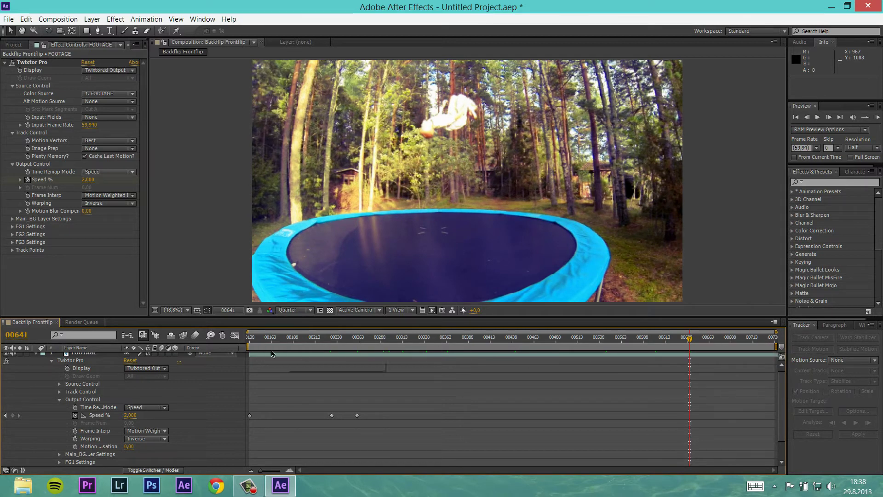
Set the Backflip Frontflip composition duration to 1000 frames in Composition Settings
{"action": "right_click", "coordinate": [32, 325]}
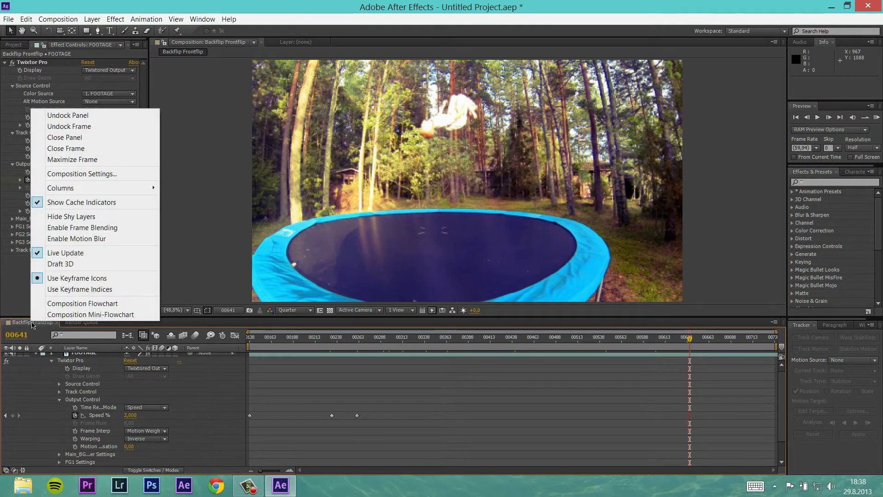
{"action": "left_click", "coordinate": [90, 178]}
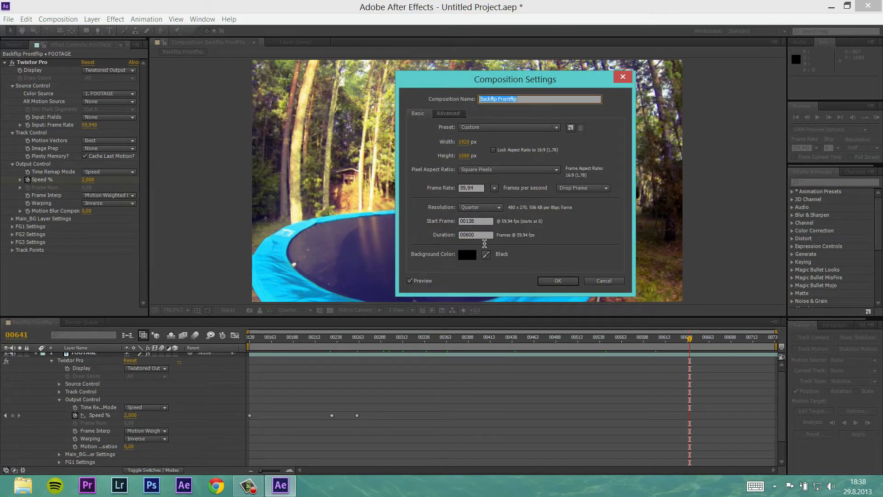
{"action": "left_click_drag", "start_coordinate": [489, 235], "coordinate": [473, 247]}
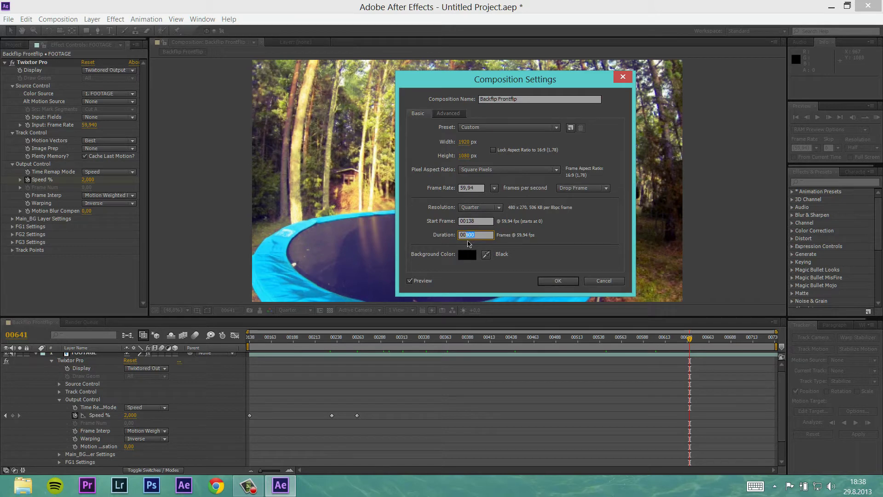
{"action": "type", "text": "1000"}
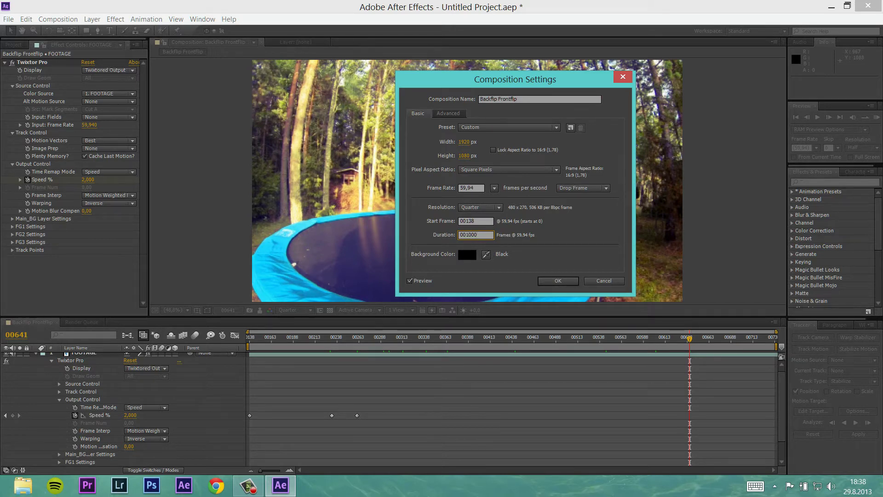
{"action": "key", "text": "Return"}
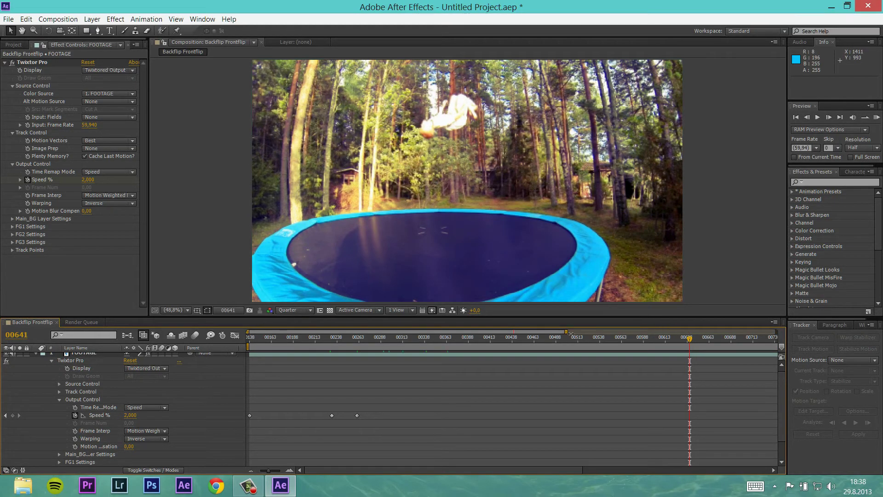
Show the full timeline, stretch the footage layer to the comp end, and scrub to 00712
{"action": "left_click_drag", "start_coordinate": [571, 333], "coordinate": [777, 332]}
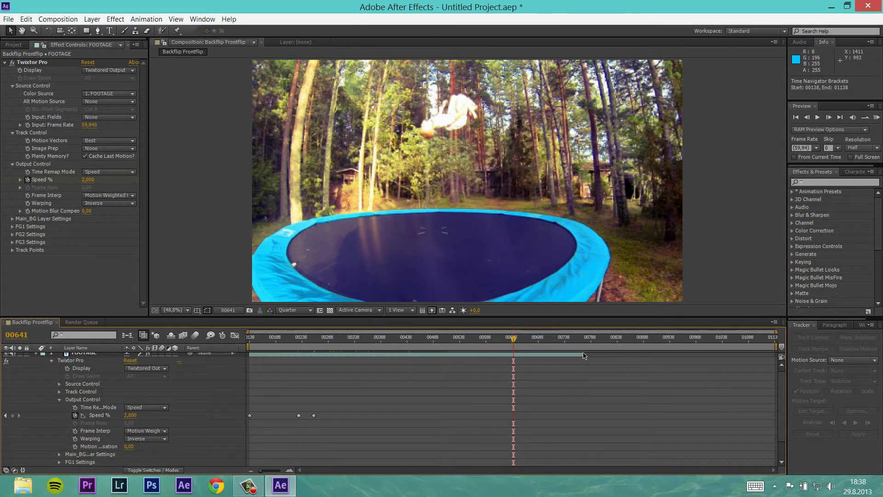
{"action": "left_click_drag", "start_coordinate": [583, 356], "coordinate": [777, 356]}
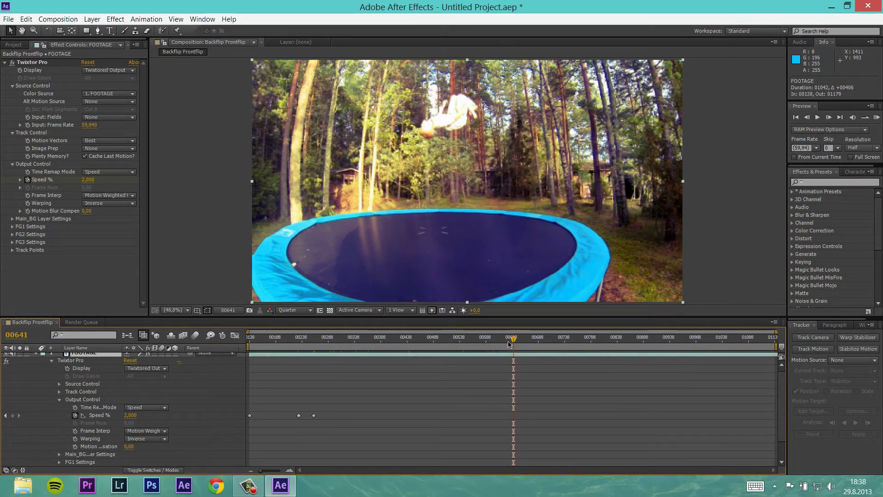
{"action": "left_click_drag", "start_coordinate": [514, 342], "coordinate": [552, 342]}
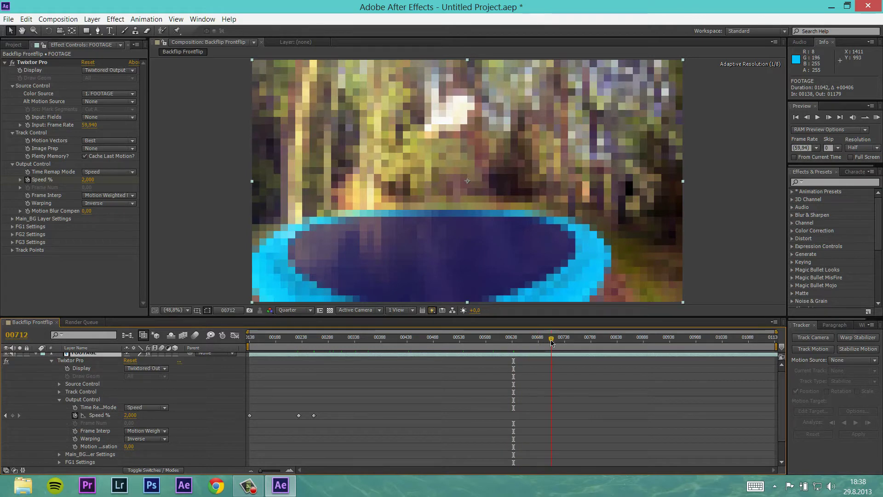
Add a Speed % keyframe at 00712 and a 100 Speed % keyframe at 00747
{"action": "left_click", "coordinate": [13, 415]}
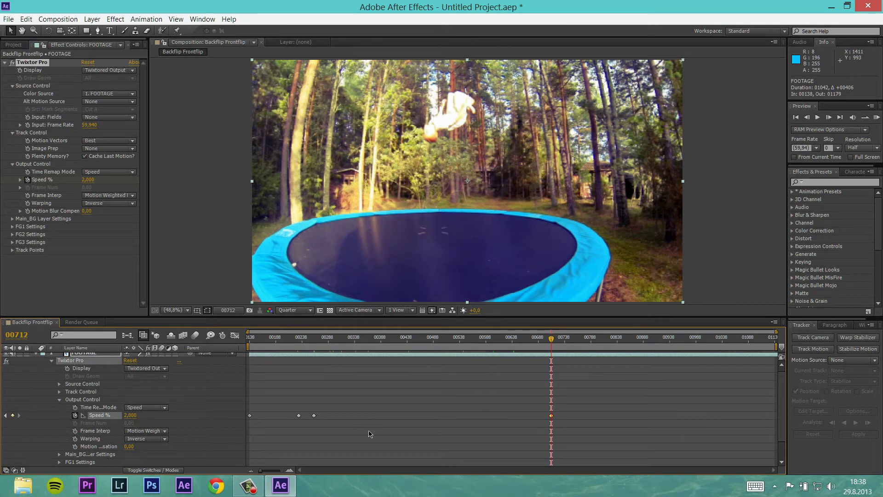
{"action": "left_click", "coordinate": [564, 341]}
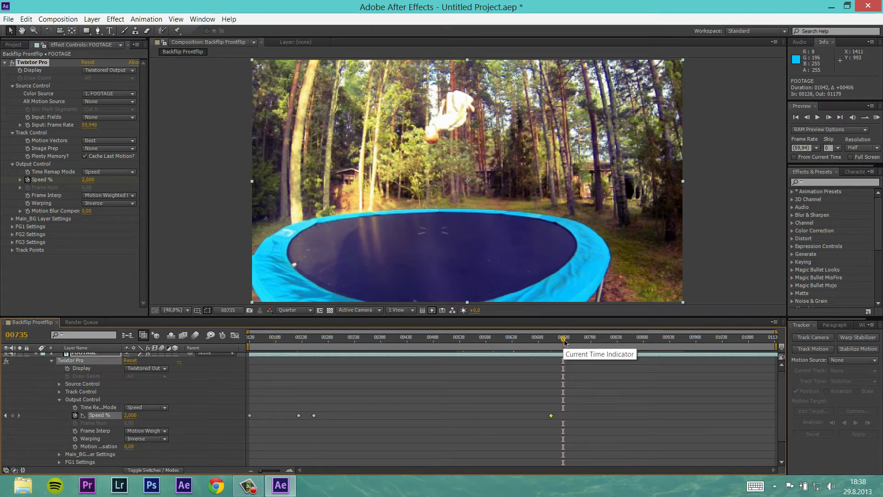
{"action": "left_click", "coordinate": [569, 341]}
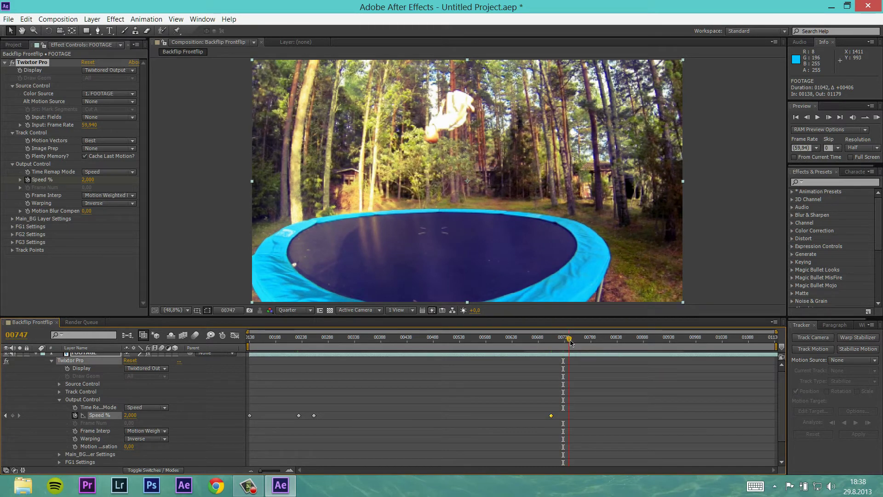
{"action": "left_click", "coordinate": [134, 416]}
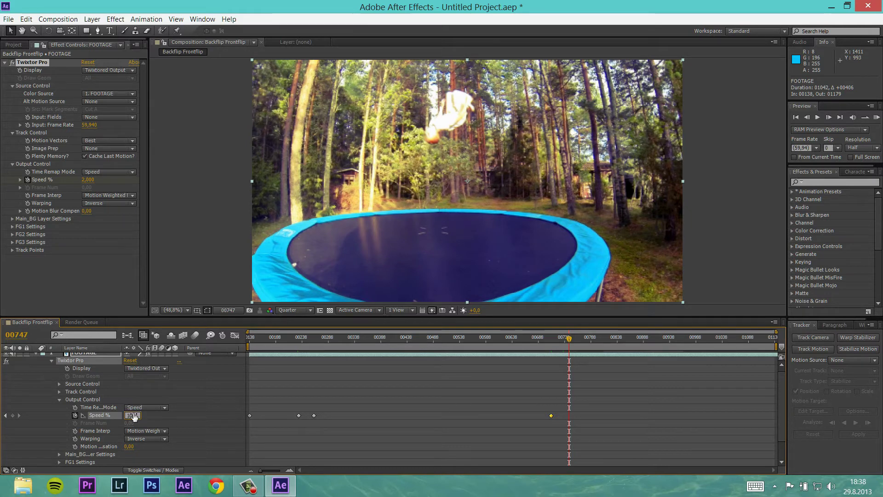
{"action": "key", "text": "Return"}
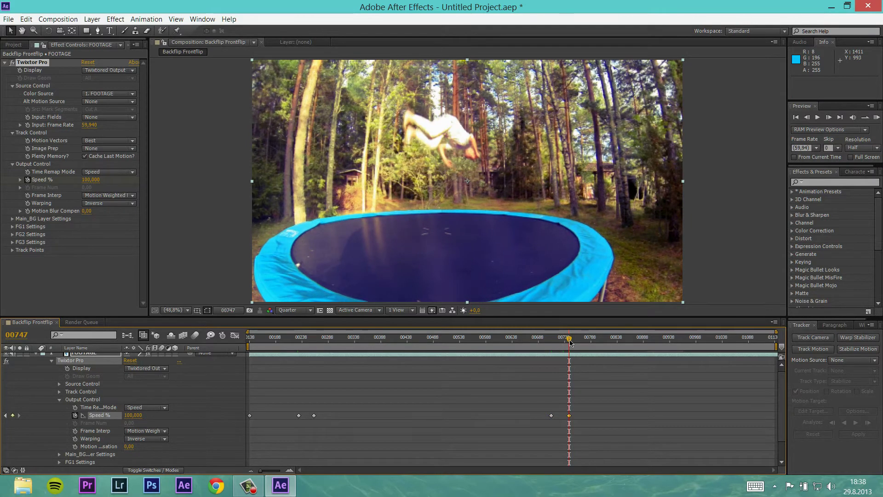
Review the flip and add a holding Speed % keyframe at frame 00771
{"action": "left_click_drag", "start_coordinate": [570, 342], "coordinate": [606, 340]}
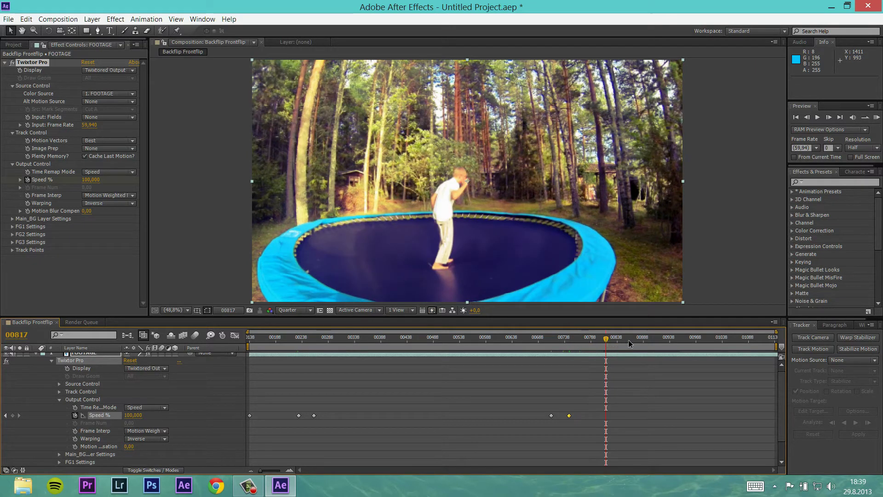
{"action": "left_click", "coordinate": [598, 342]}
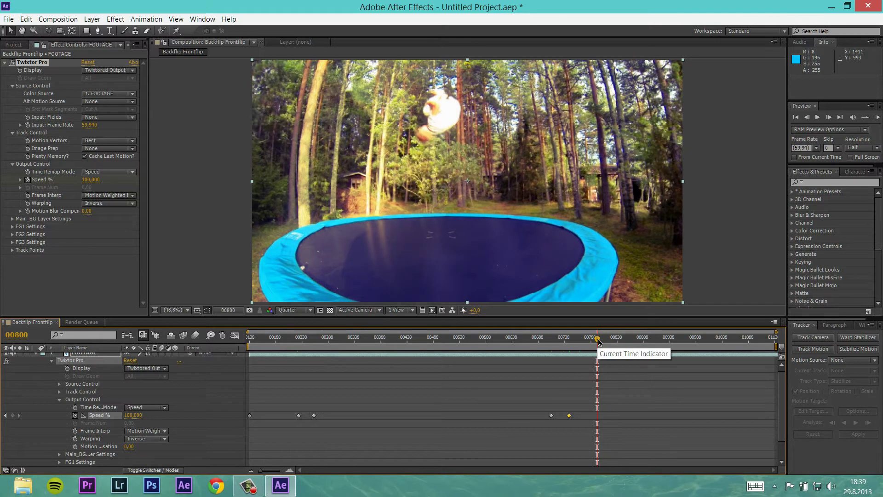
{"action": "left_click", "coordinate": [590, 341]}
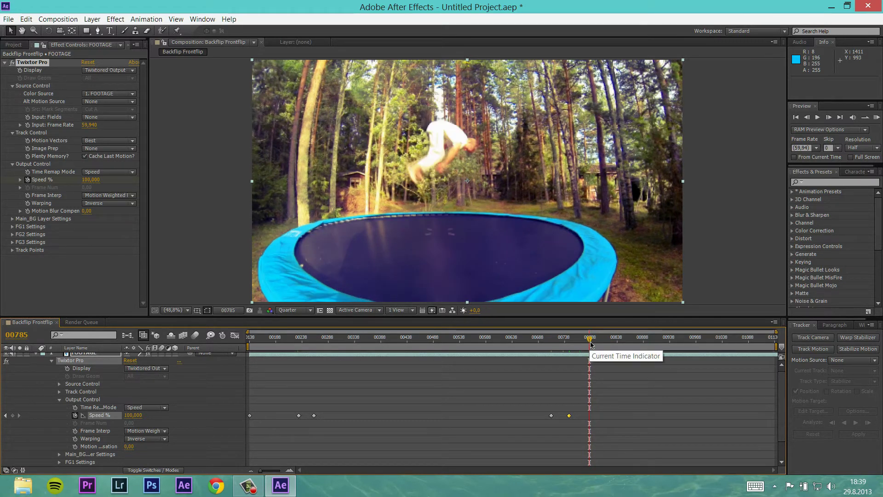
{"action": "left_click", "coordinate": [587, 344]}
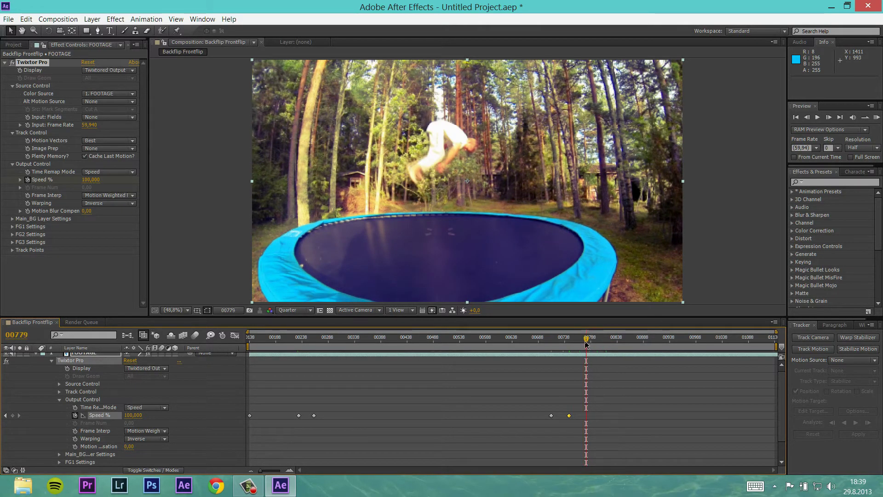
{"action": "left_click_drag", "start_coordinate": [587, 344], "coordinate": [582, 344]}
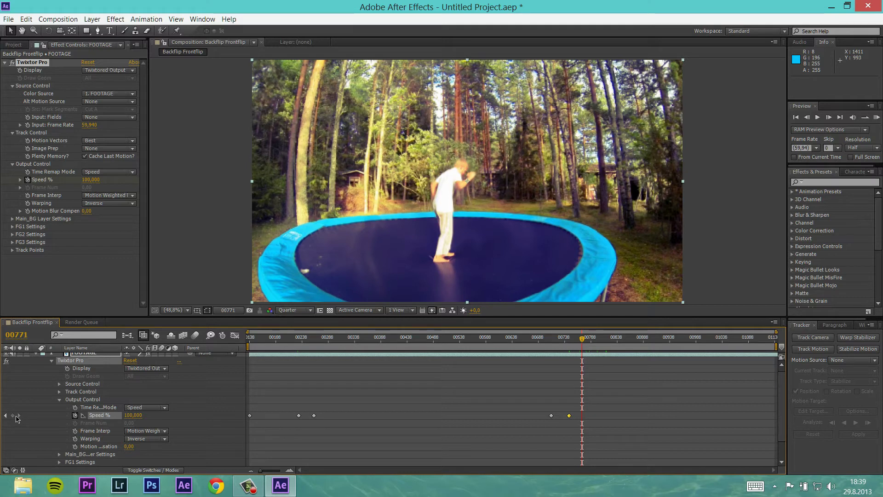
{"action": "left_click", "coordinate": [13, 415]}
{"action": "left_click_drag", "start_coordinate": [582, 340], "coordinate": [588, 343]}
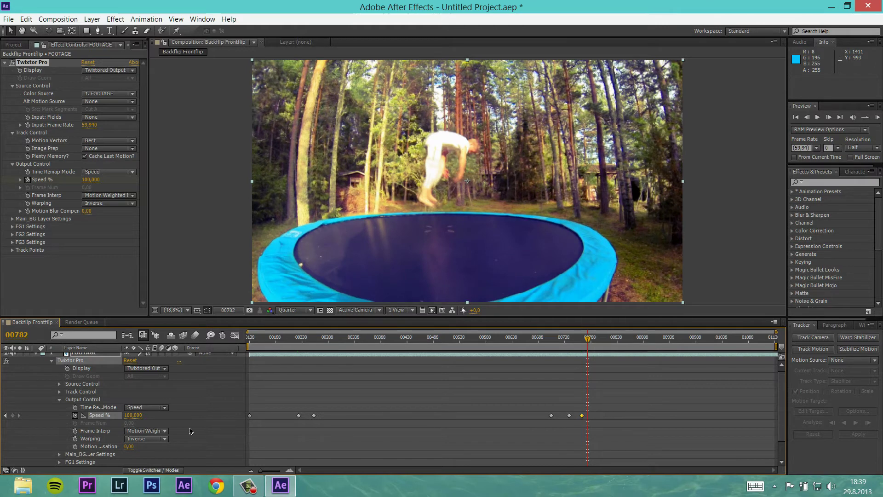
Set a 20 Speed % keyframe at frame 00782
{"action": "left_click", "coordinate": [133, 415]}
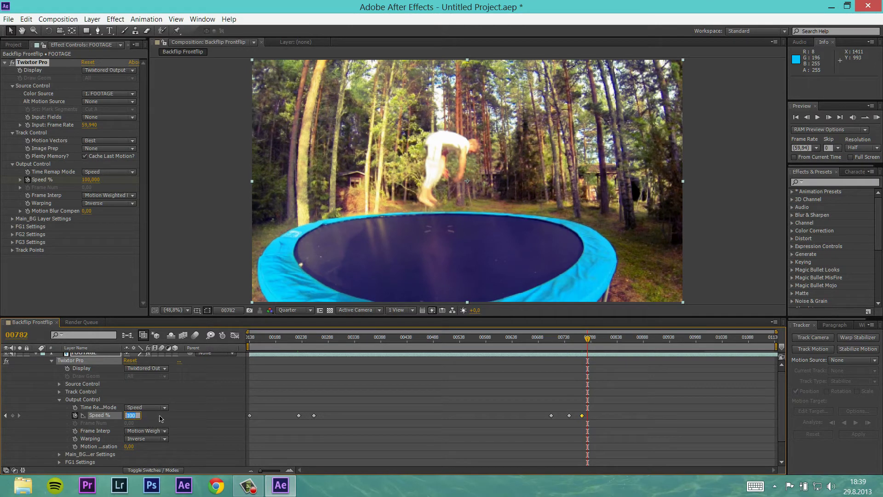
{"action": "type", "text": "204"}
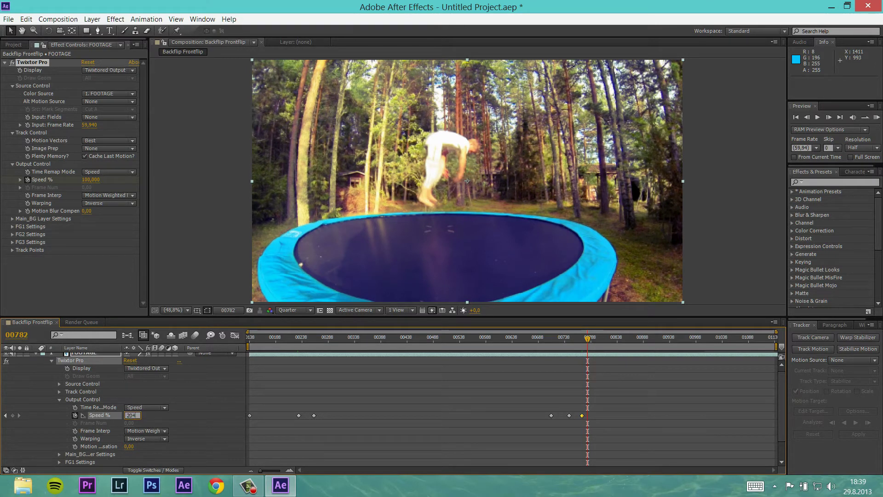
{"action": "key", "text": "BackSpace"}
{"action": "key", "text": "ctrl+a"}
{"action": "key", "text": "Return"}
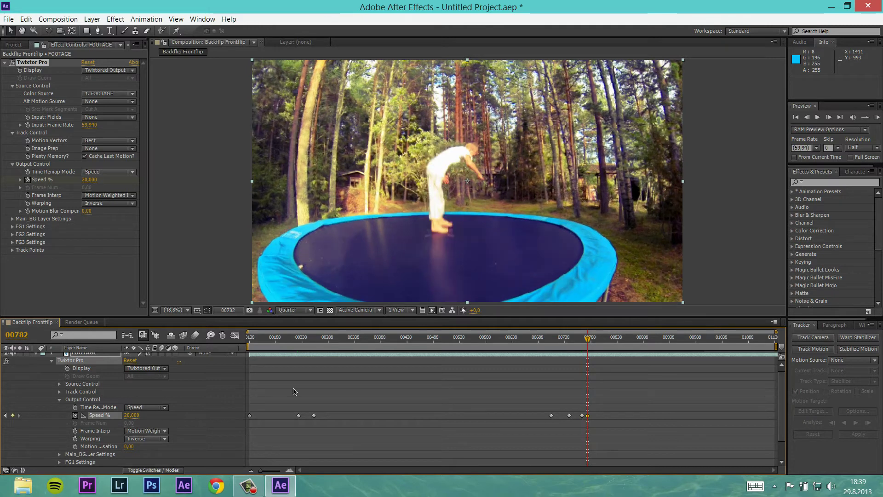
Advance to frame 01039 and set a 100 Speed % keyframe there
{"action": "left_click", "coordinate": [601, 345]}
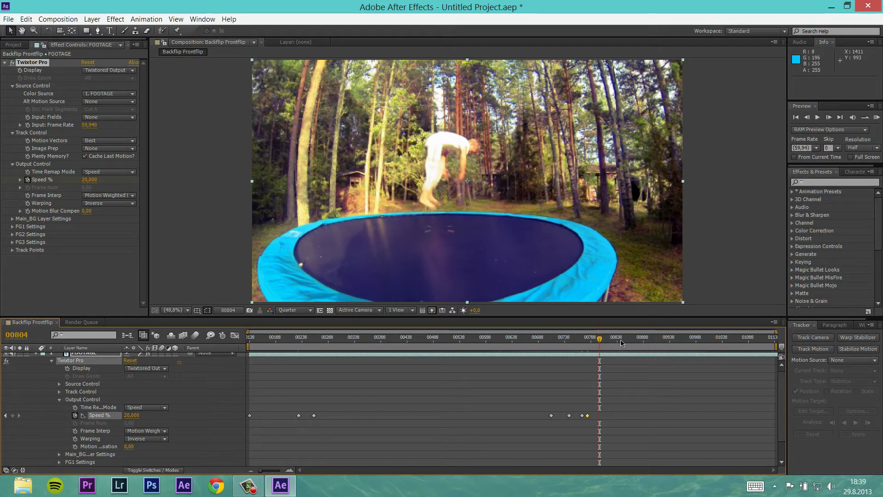
{"action": "left_click", "coordinate": [620, 343]}
{"action": "left_click", "coordinate": [655, 341]}
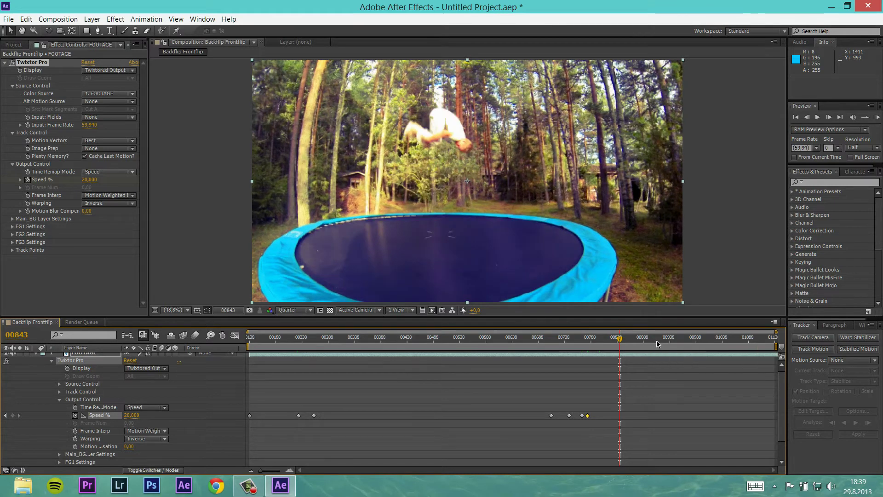
{"action": "left_click", "coordinate": [695, 341]}
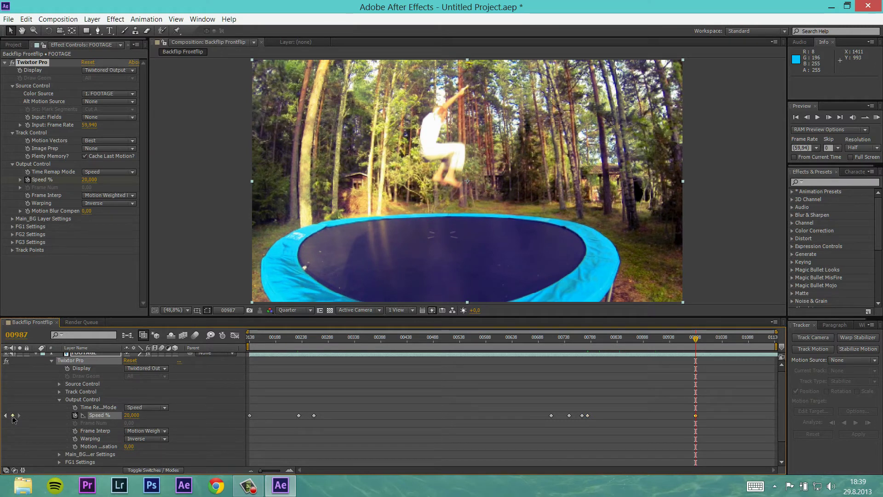
{"action": "left_click", "coordinate": [722, 341]}
{"action": "left_click", "coordinate": [133, 415]}
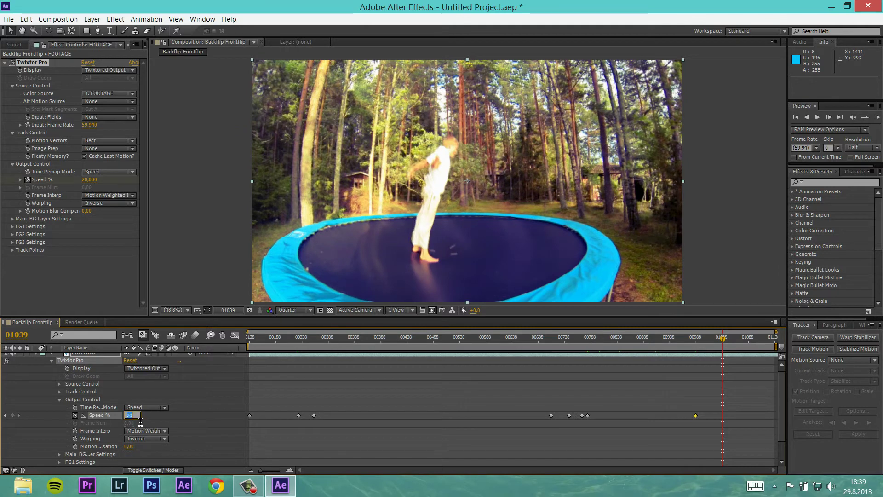
{"action": "type", "text": "100"}
{"action": "key", "text": "Return"}
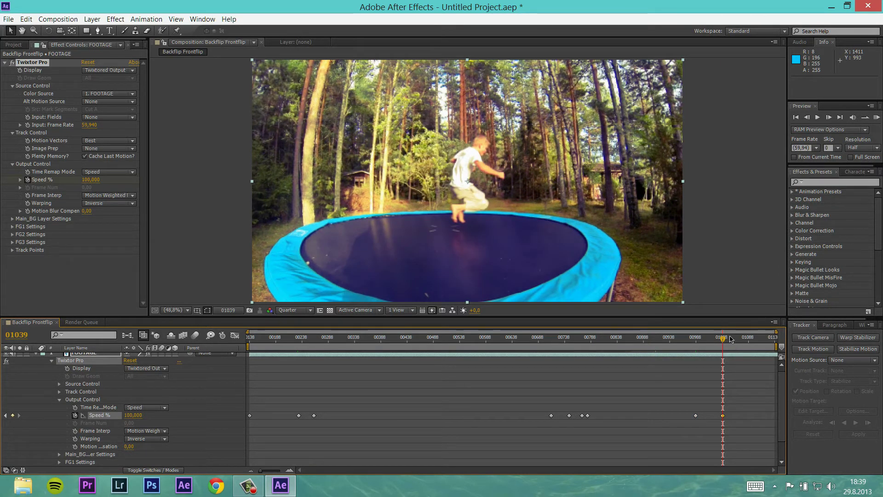
{"action": "key", "text": "Page_Down"}
{"action": "key", "text": "Page_Down"}
{"action": "key", "text": "Page_Down"}
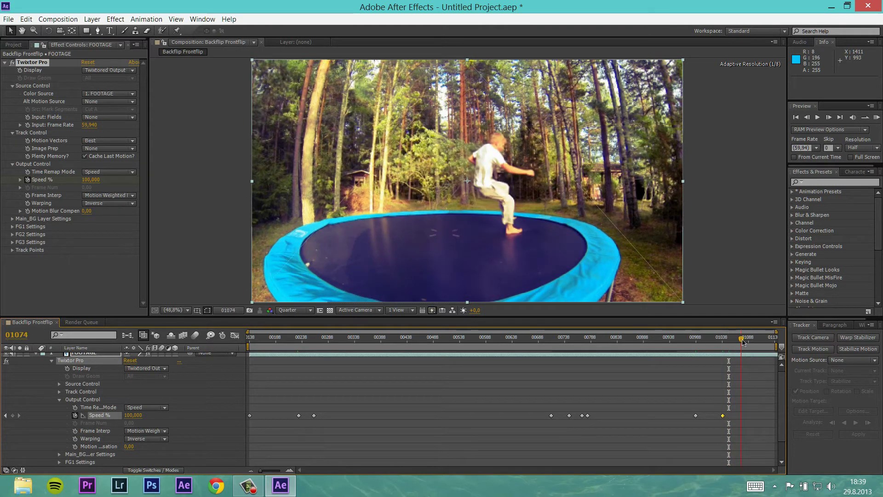
Find the landing near frame 01076 and drag the work area end there, spanning frames 138–1077
{"action": "left_click", "coordinate": [742, 341]}
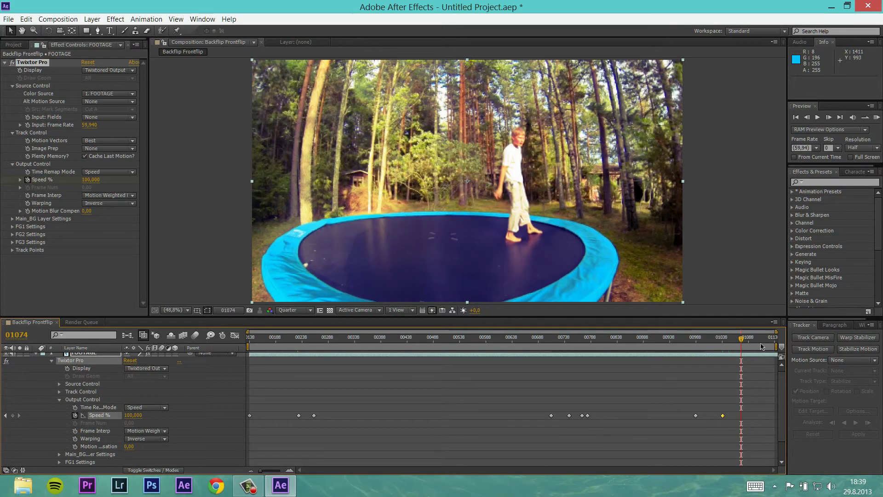
{"action": "left_click", "coordinate": [751, 343]}
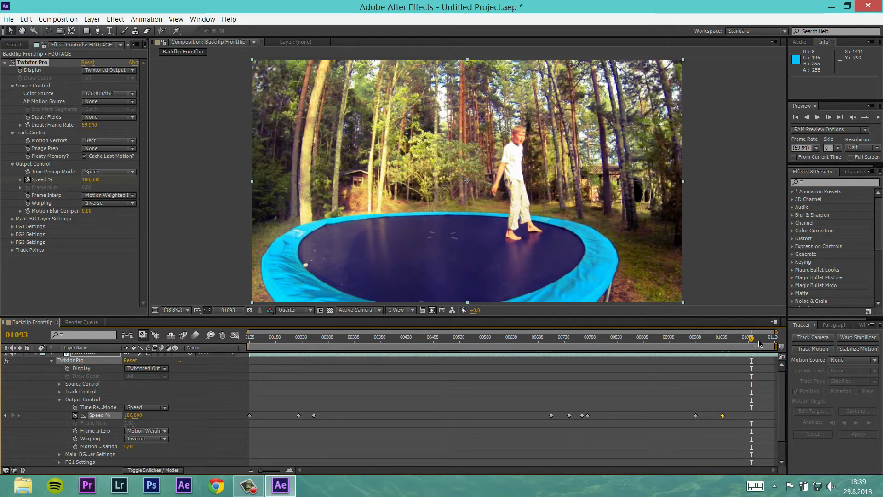
{"action": "left_click", "coordinate": [757, 343]}
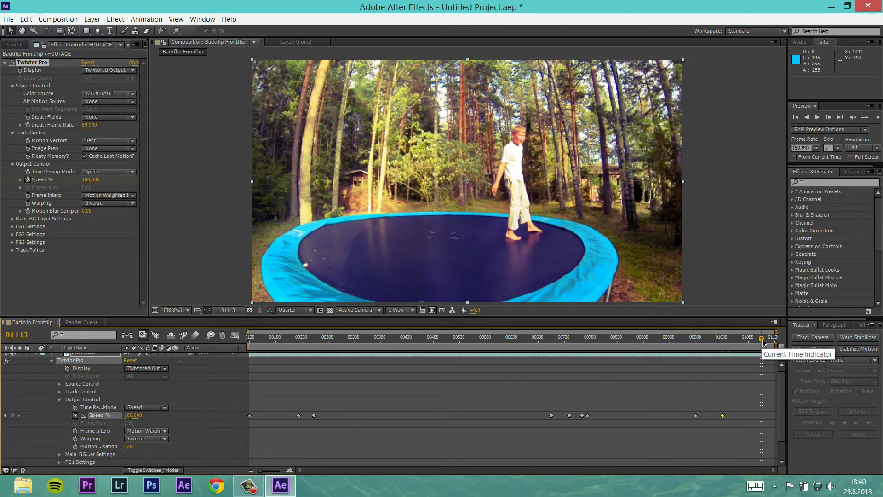
{"action": "left_click_drag", "start_coordinate": [763, 342], "coordinate": [753, 343]}
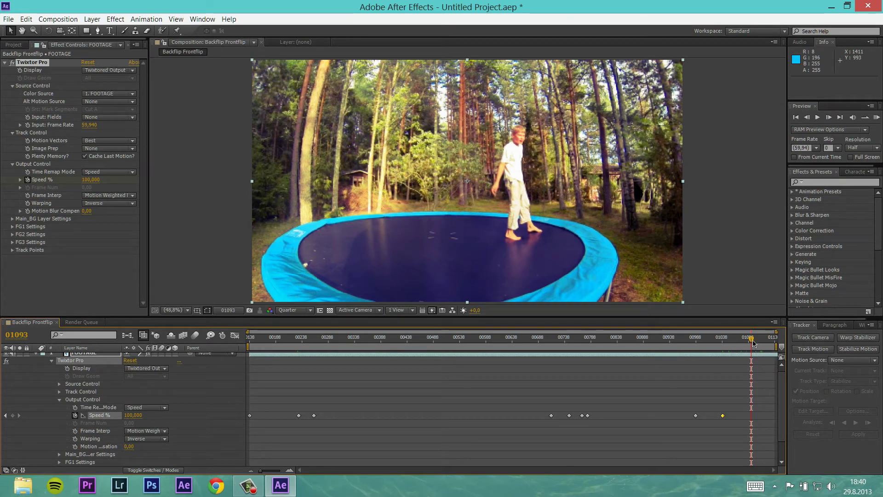
{"action": "left_click_drag", "start_coordinate": [751, 341], "coordinate": [751, 341]}
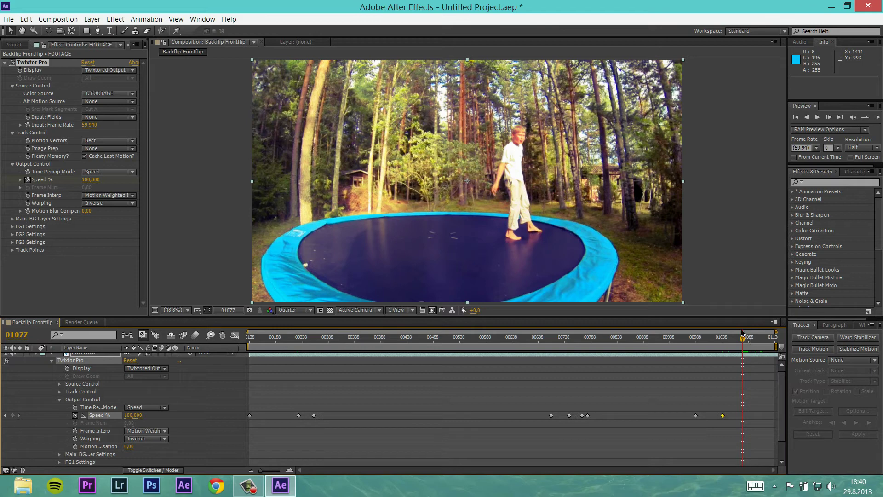
{"action": "left_click", "coordinate": [807, 117]}
{"action": "left_click", "coordinate": [806, 117]}
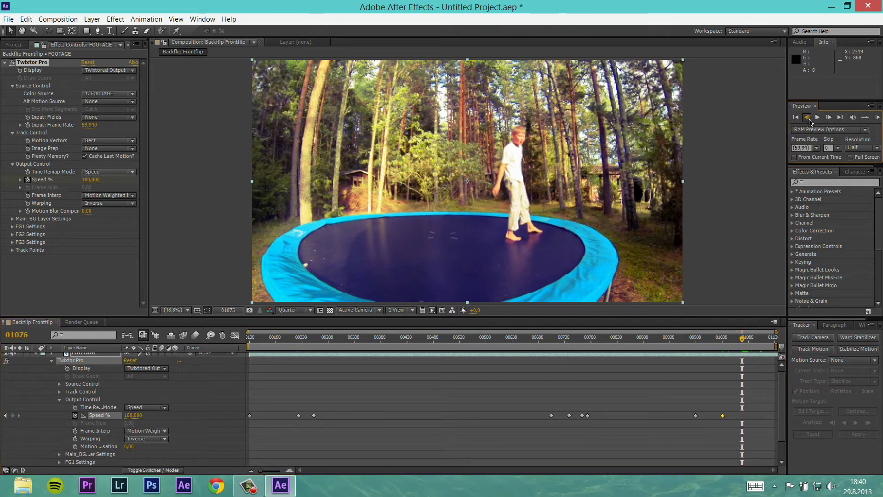
{"action": "left_click", "coordinate": [829, 117]}
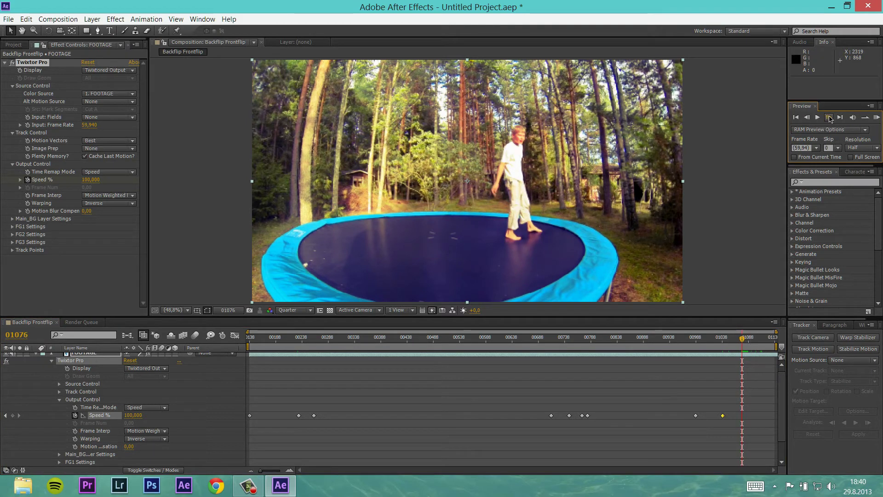
{"action": "left_click", "coordinate": [807, 117]}
{"action": "left_click", "coordinate": [828, 118]}
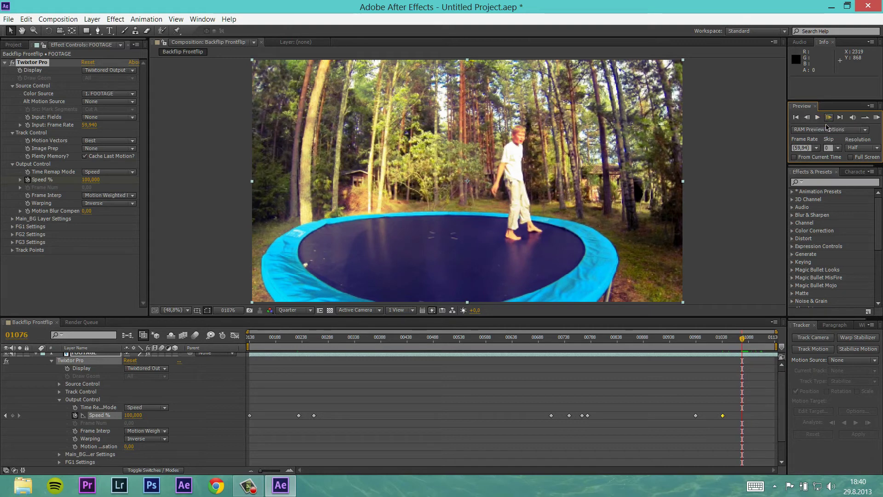
{"action": "left_click_drag", "start_coordinate": [776, 345], "coordinate": [749, 348]}
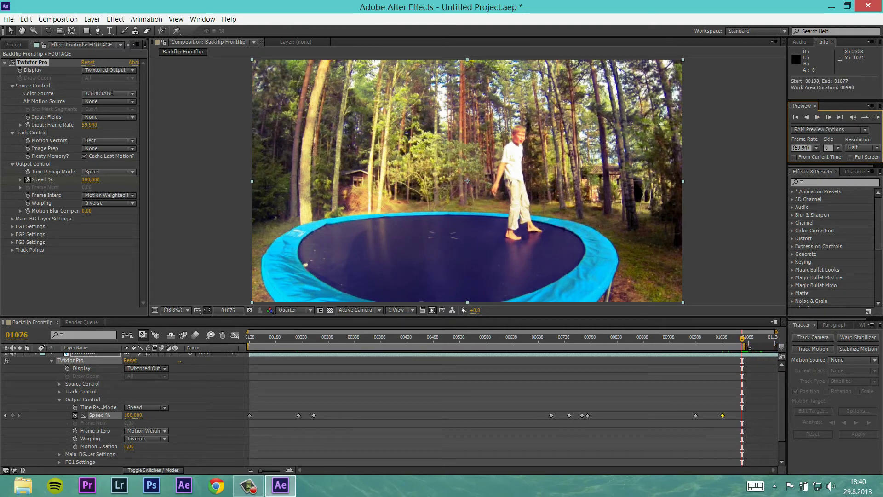
Trim the Backflip Frontflip composition to the work area
{"action": "right_click", "coordinate": [629, 348]}
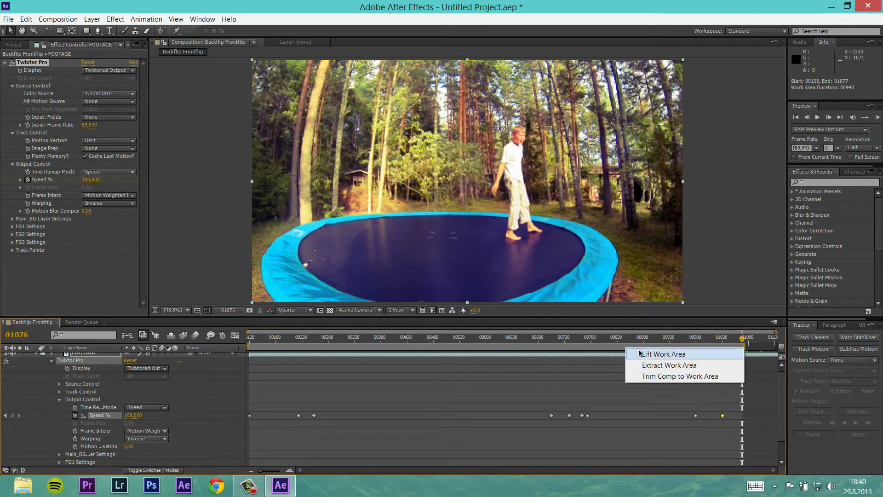
{"action": "left_click", "coordinate": [674, 382]}
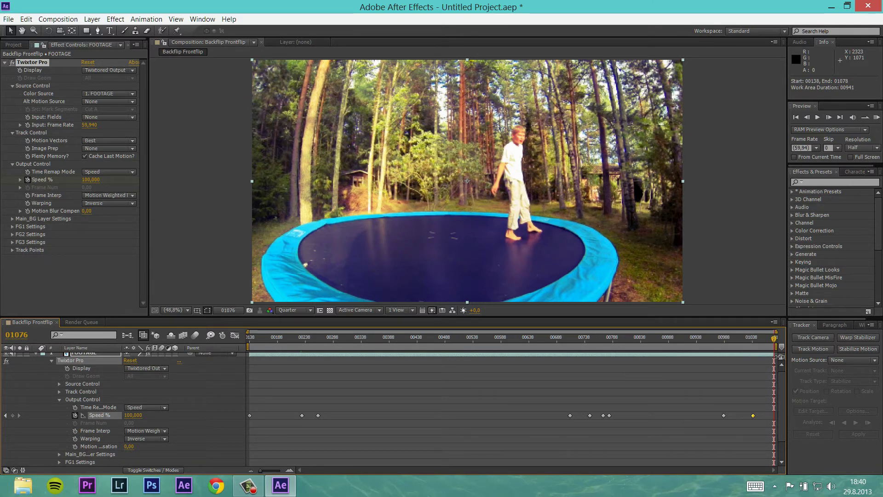
{"action": "left_click", "coordinate": [672, 382]}
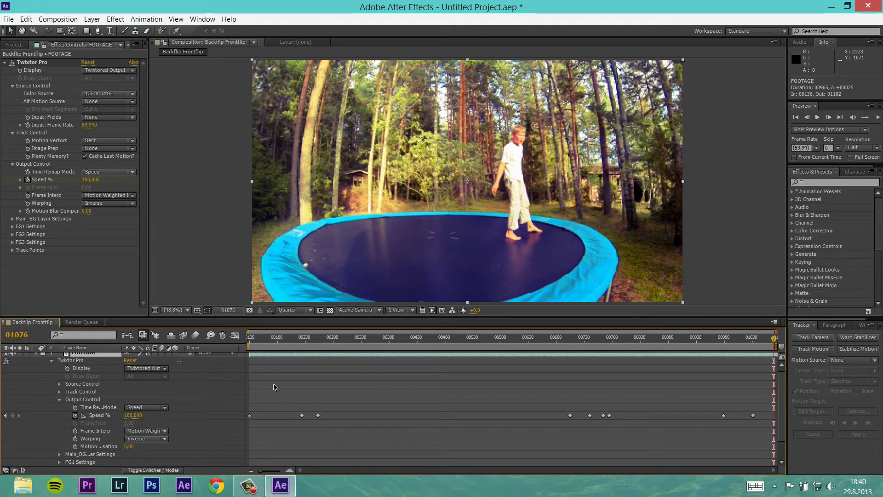
Check the remaining Speed % keyframes: 2 at 712, 100 at 747, 20 at 782
{"action": "left_click_drag", "start_coordinate": [248, 385], "coordinate": [776, 433]}
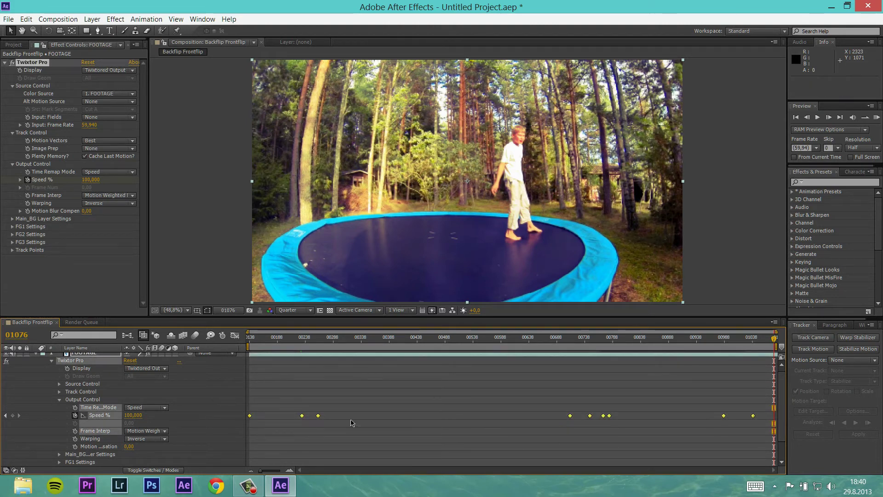
{"action": "left_click", "coordinate": [704, 421]}
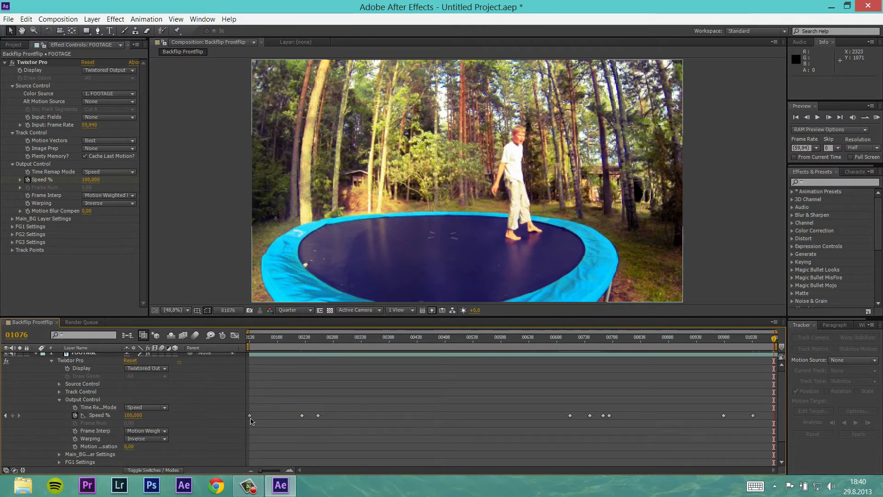
{"action": "mouse_move", "coordinate": [303, 417]}
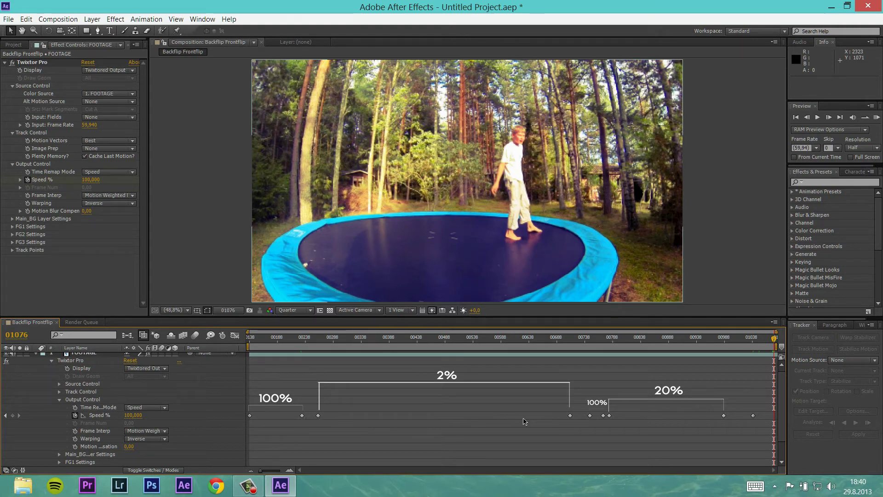
{"action": "mouse_move", "coordinate": [571, 418]}
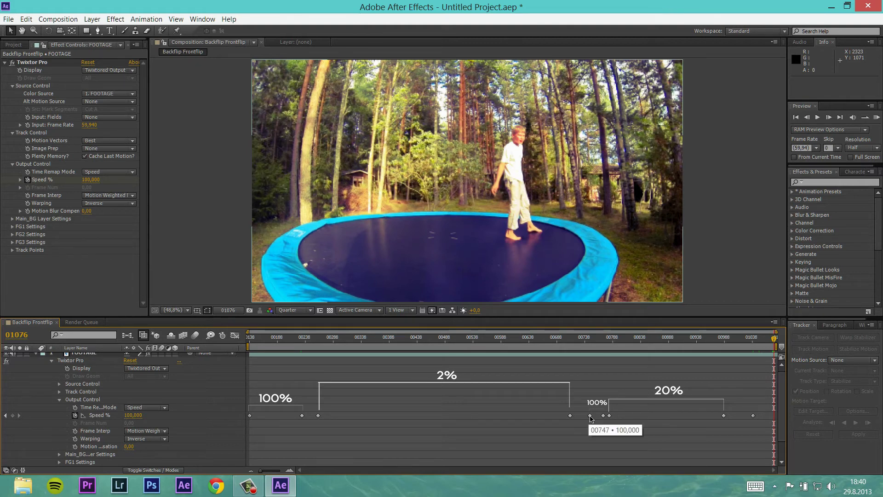
{"action": "mouse_move", "coordinate": [604, 420]}
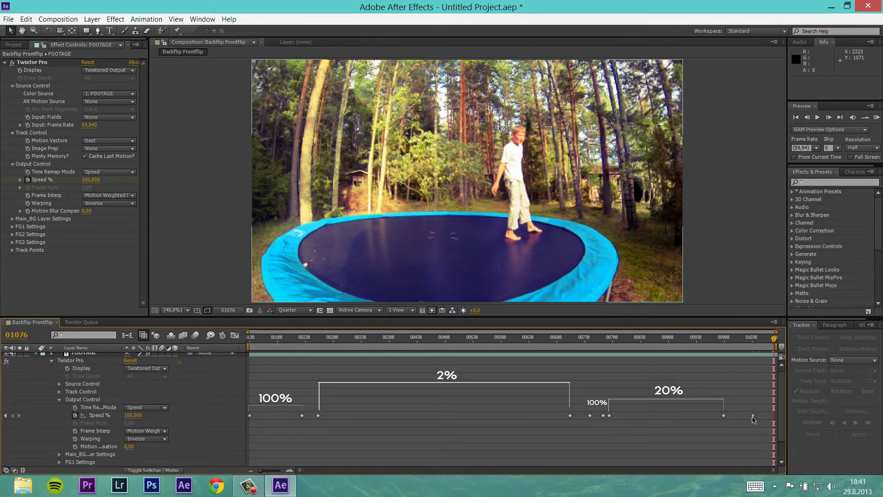
{"action": "mouse_move", "coordinate": [753, 419]}
Collapse the FOOTAGE layer, set preview resolution to Quarter, and RAM-preview all 940 frames
{"action": "scroll", "coordinate": [46, 390], "scroll_direction": "up", "scroll_amount": 1}
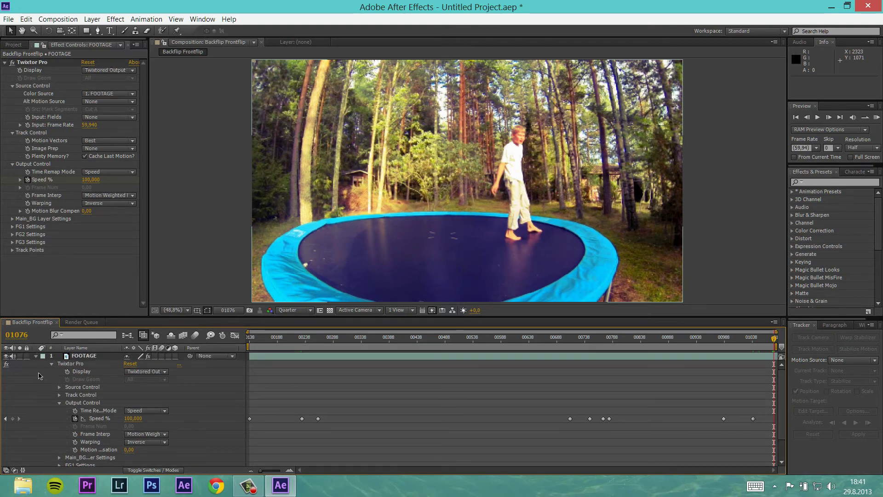
{"action": "left_click", "coordinate": [36, 357]}
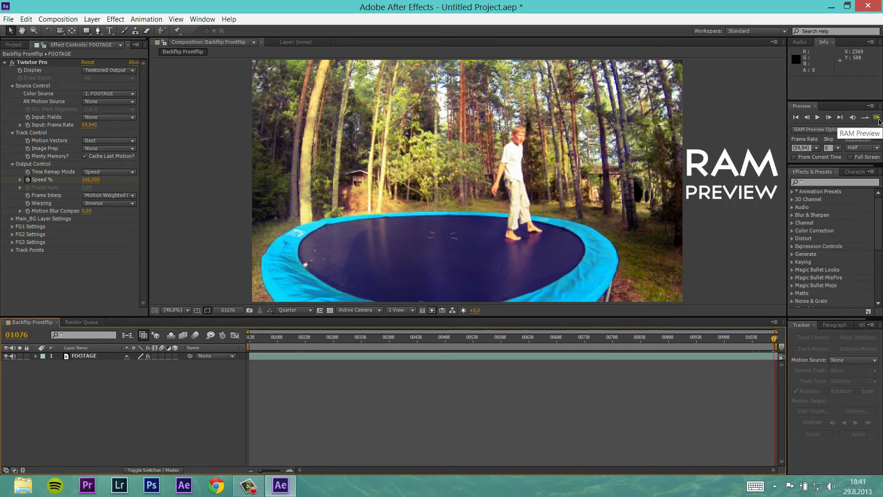
{"action": "left_click", "coordinate": [863, 148]}
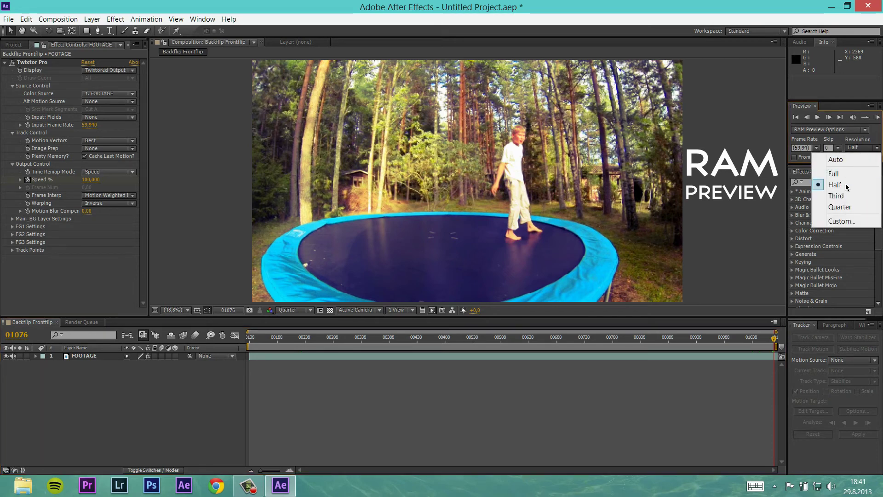
{"action": "left_click", "coordinate": [842, 207]}
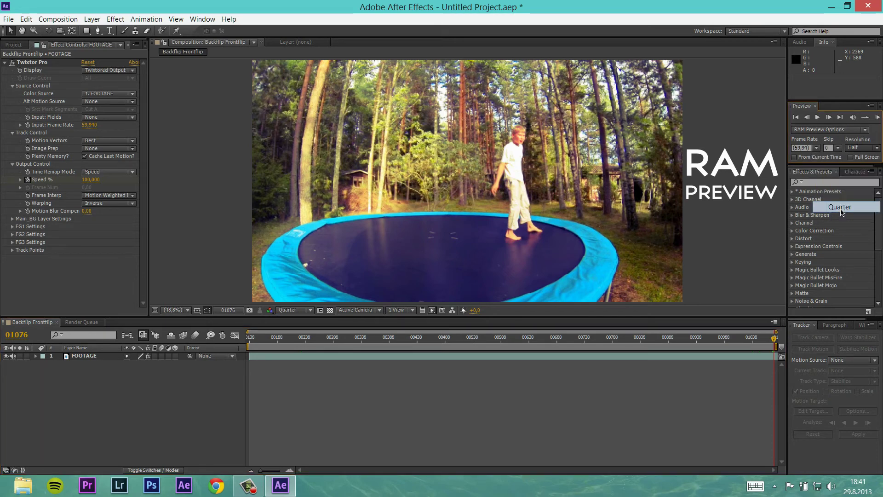
{"action": "left_click", "coordinate": [877, 119]}
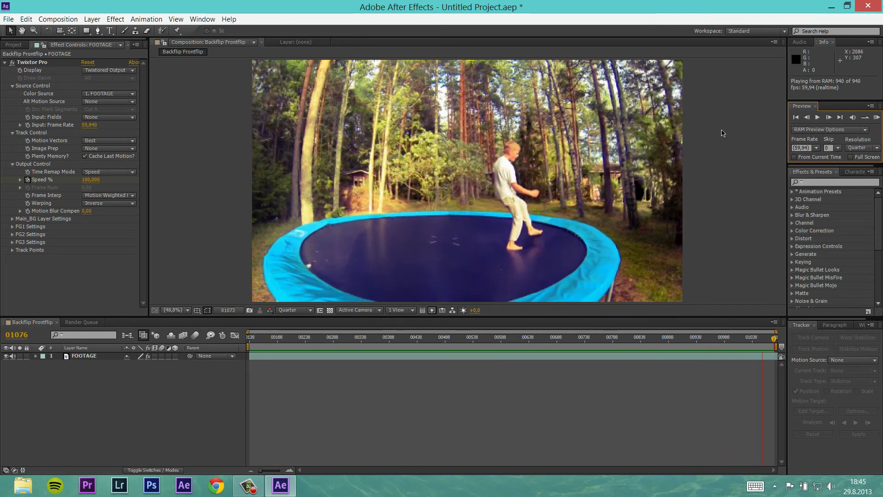
Stop playback and run the cached RAM Preview of the backflip again
{"action": "key", "text": "space"}
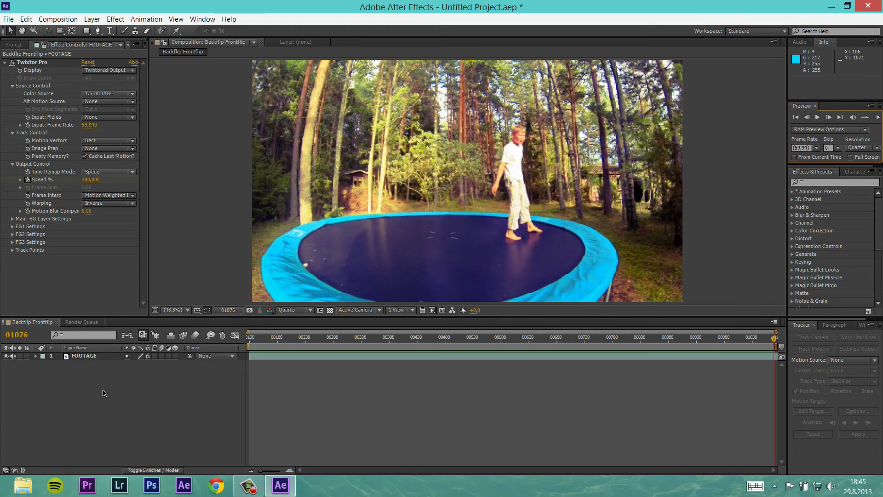
{"action": "left_click_drag", "start_coordinate": [46, 402], "coordinate": [15, 369]}
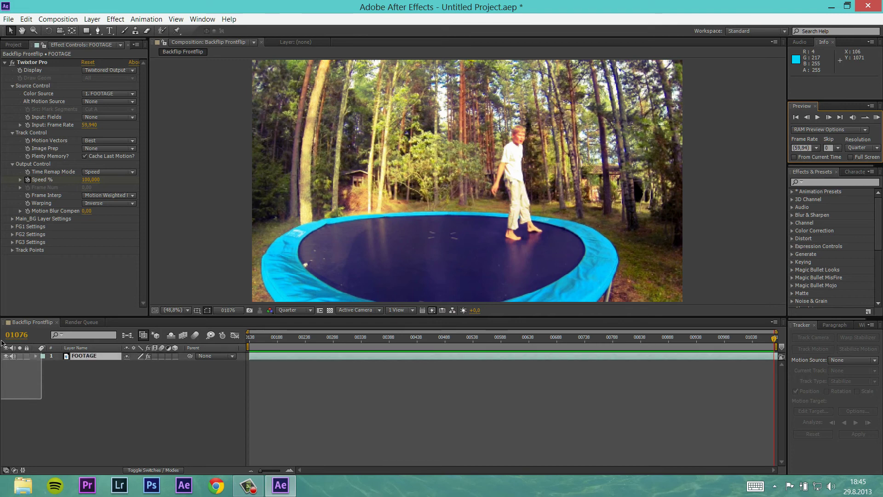
{"action": "left_click", "coordinate": [16, 369]}
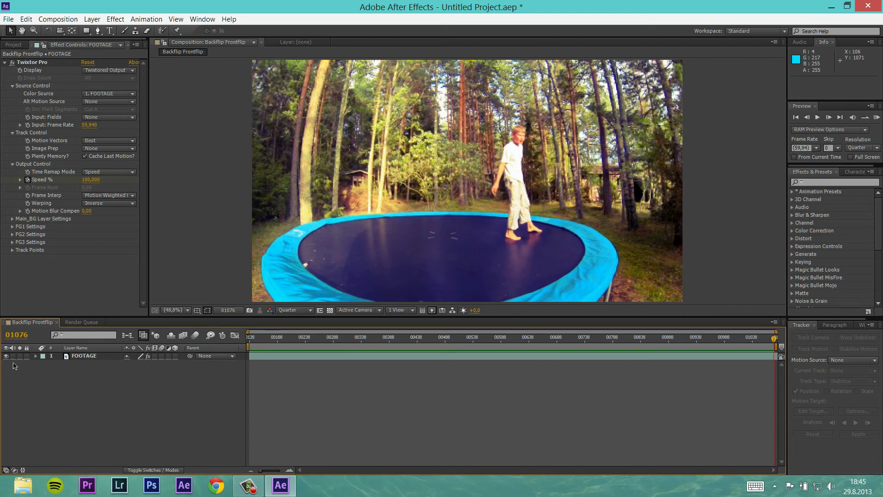
{"action": "left_click", "coordinate": [878, 118]}
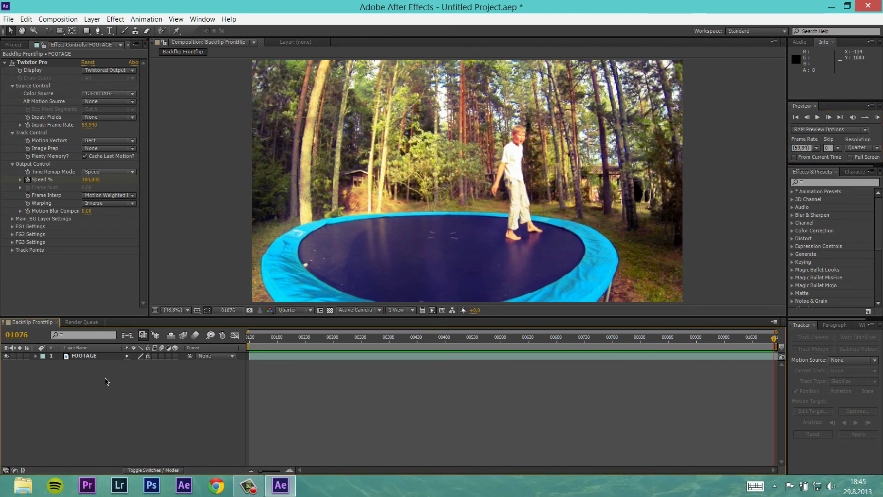
Glance at the Render Queue, return to the timeline, and minimize After Effects
{"action": "left_click", "coordinate": [81, 322]}
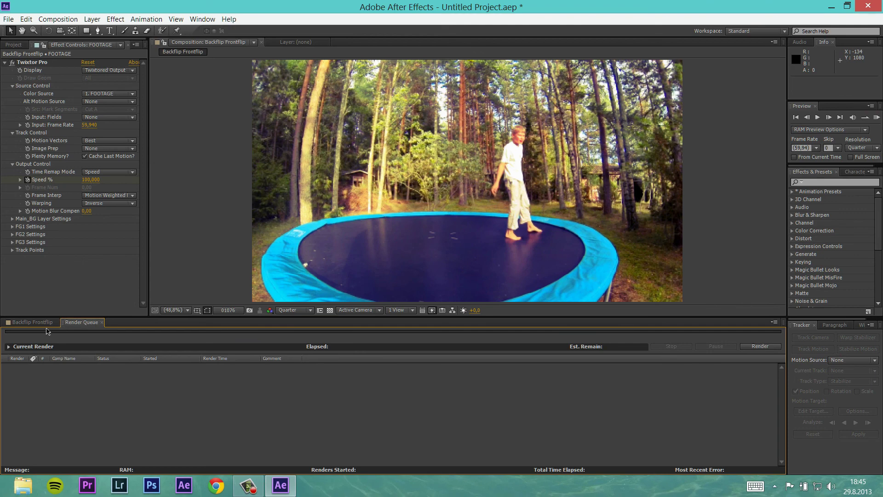
{"action": "left_click", "coordinate": [32, 322]}
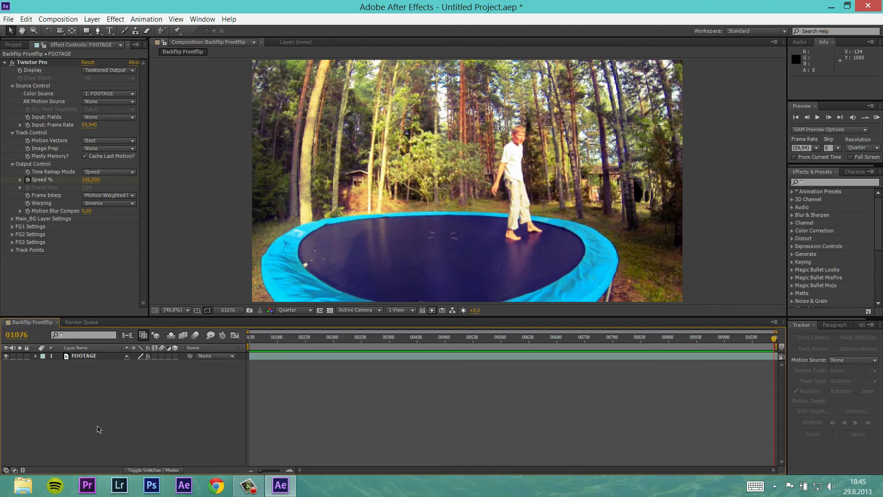
{"action": "left_click", "coordinate": [832, 6]}
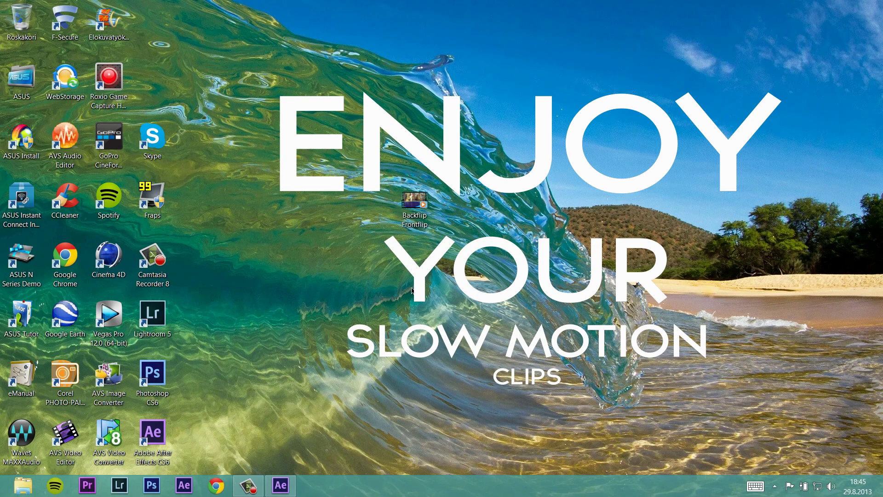